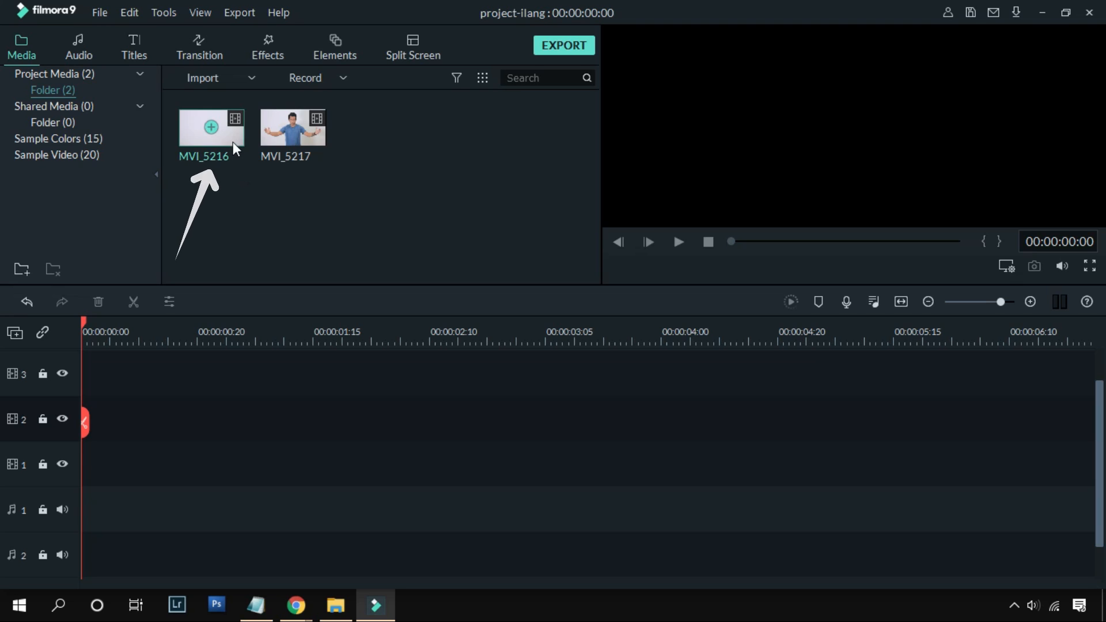
Step: Preview the clips MVI_5216 and MVI_5217, and place them in that order on video track 1
double_click(233, 141)
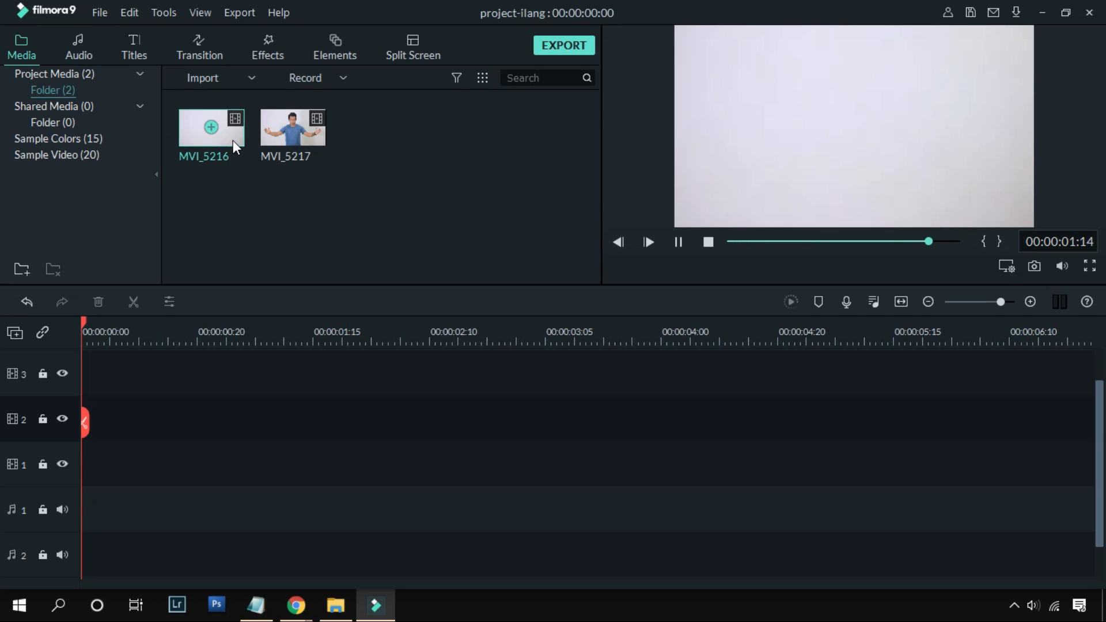
double_click(271, 156)
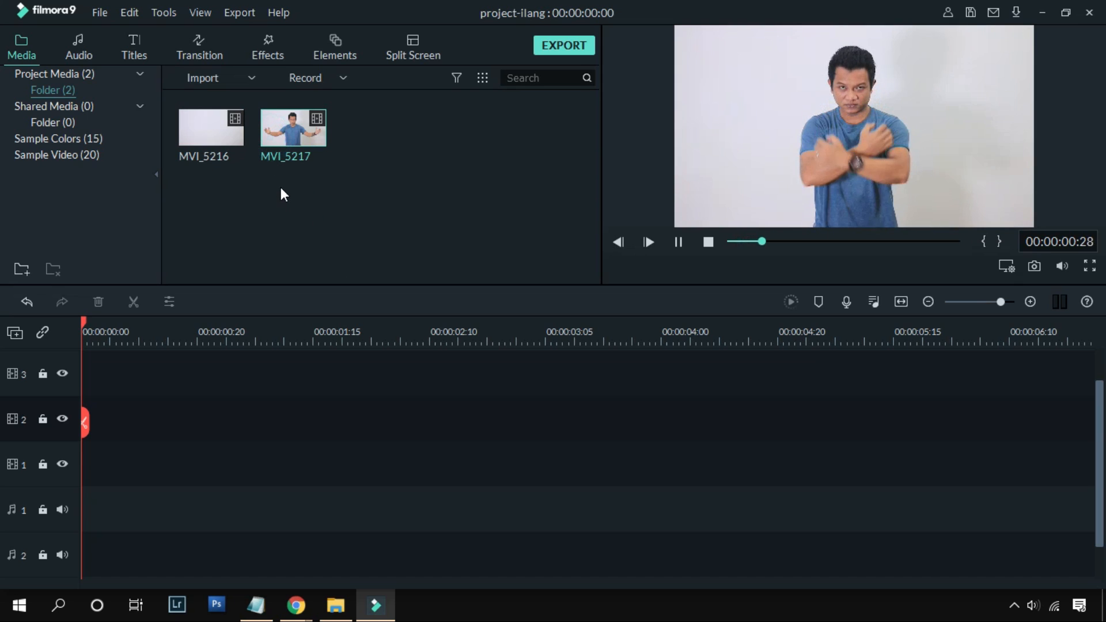
click(678, 242)
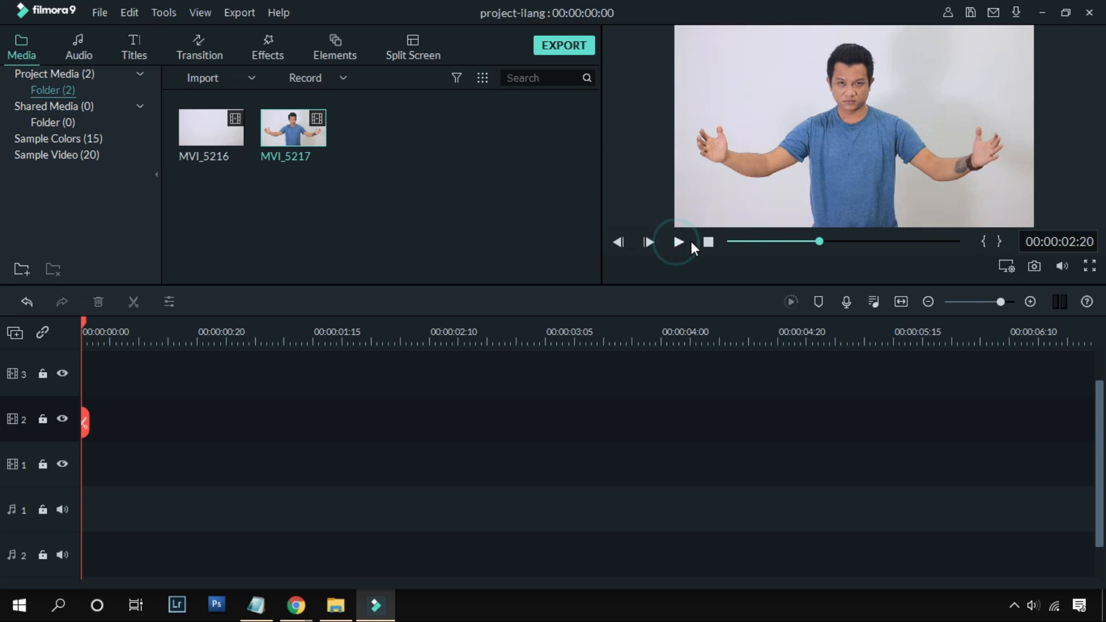
click(302, 190)
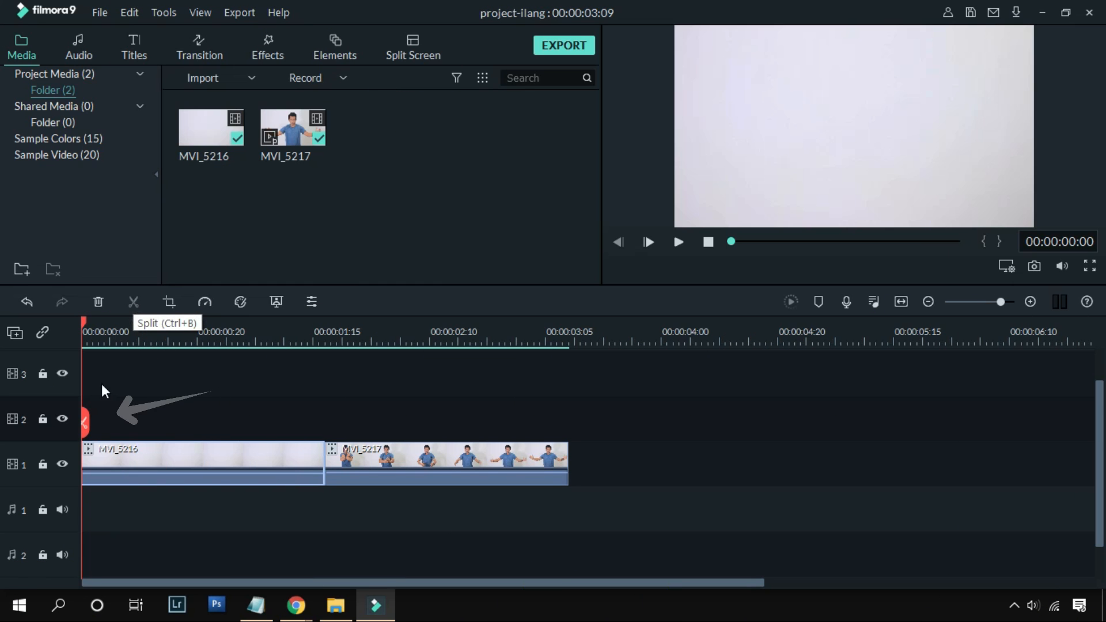
Step: Play and scrub through the two clips on the timeline to check the cut from MVI_5216 to MVI_5217
click(185, 337)
click(418, 338)
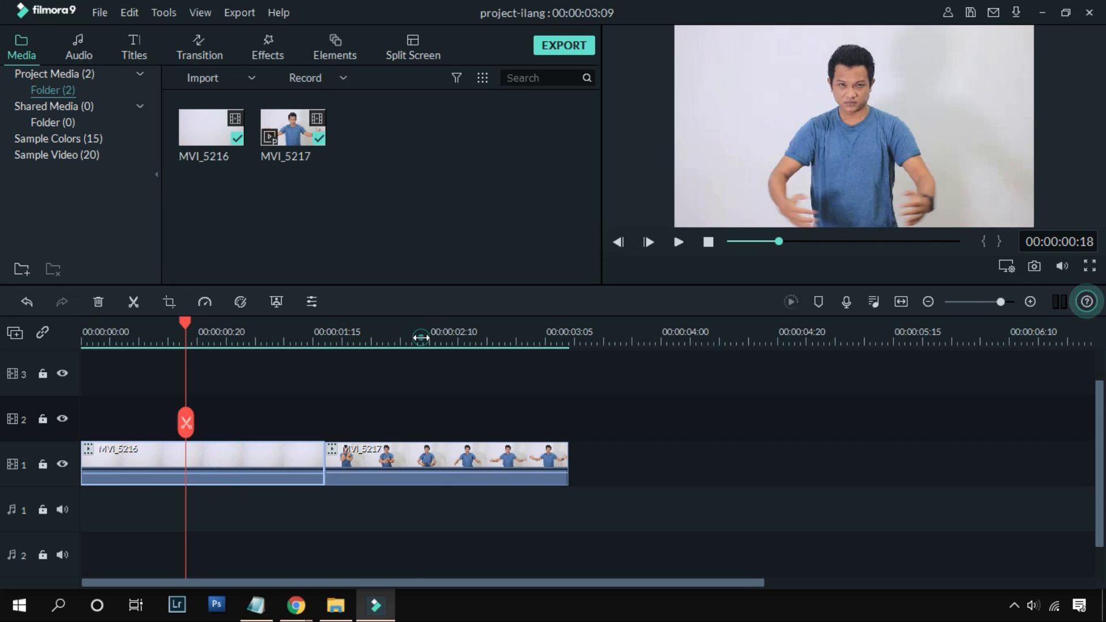
click(447, 462)
drag(416, 324, 71, 370)
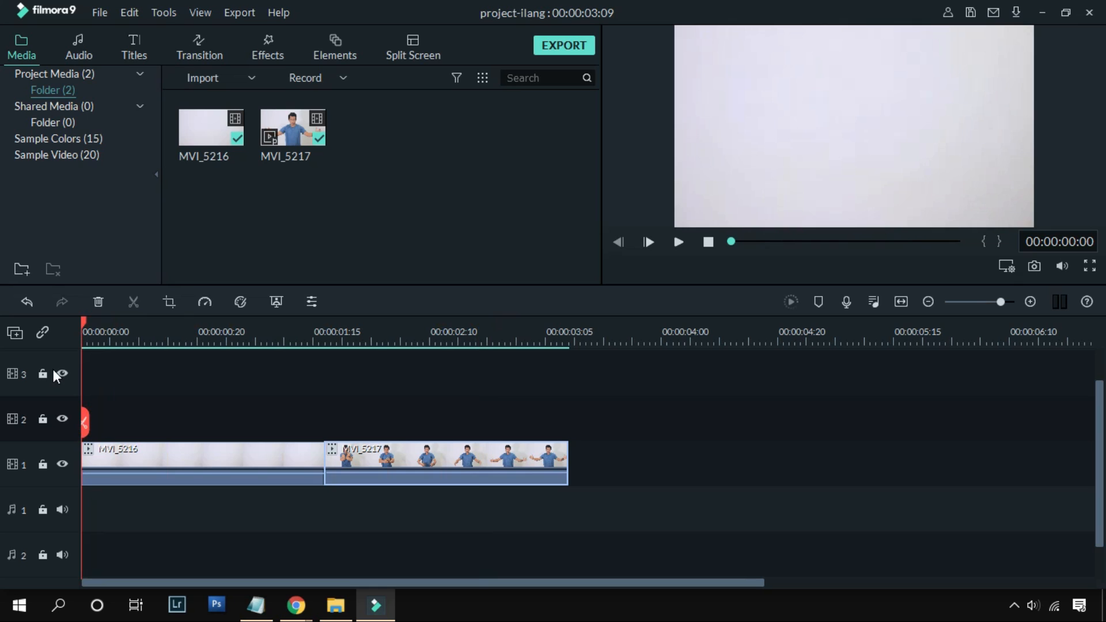
click(296, 402)
key(space)
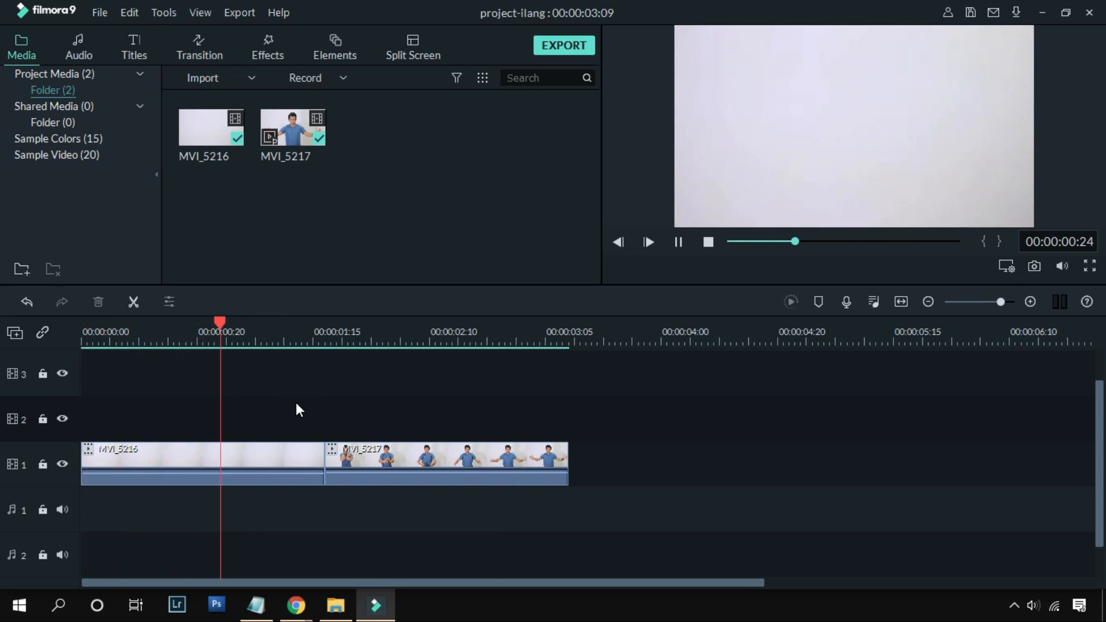
drag(363, 328, 82, 341)
Step: Try moving MVI_5217 ahead of MVI_5216 on track 1 and reversing it, and play the result
click(450, 453)
drag(489, 463, 212, 452)
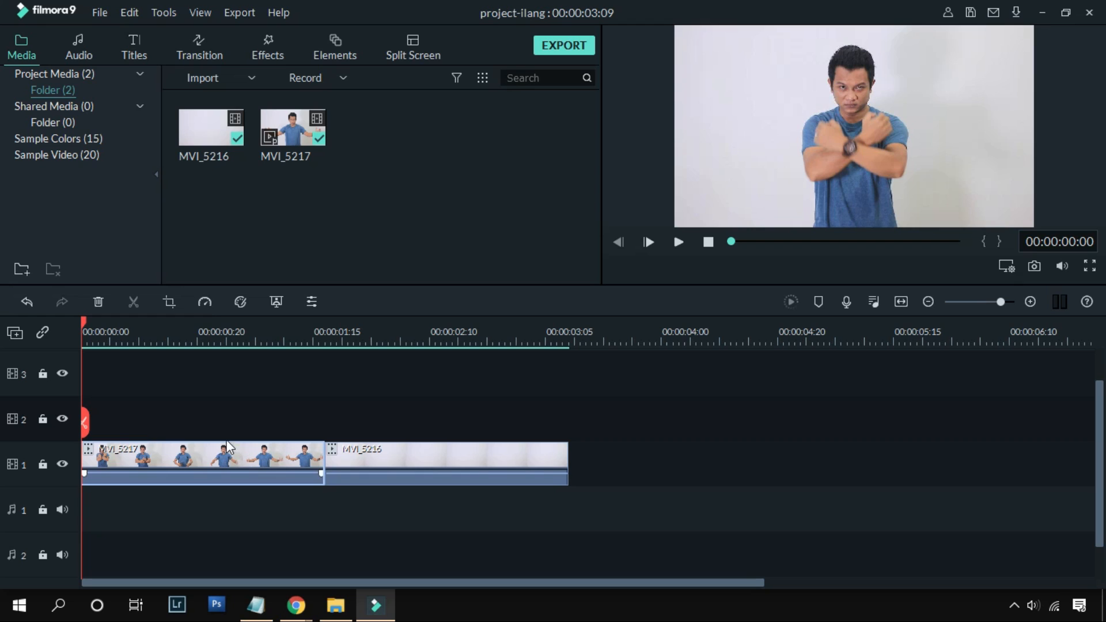
click(208, 310)
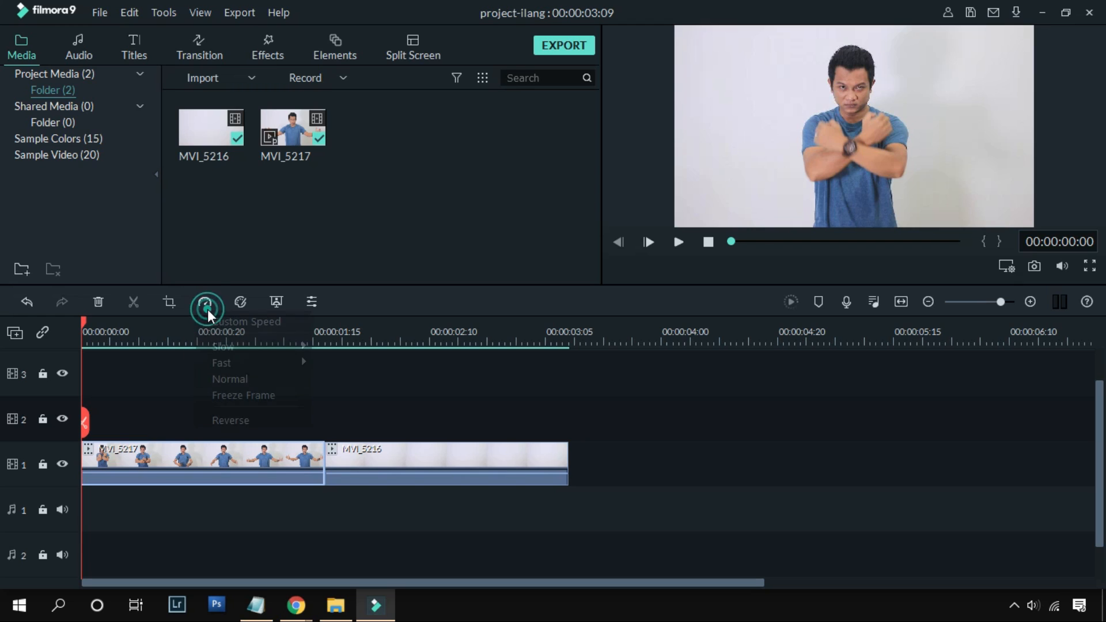
click(285, 419)
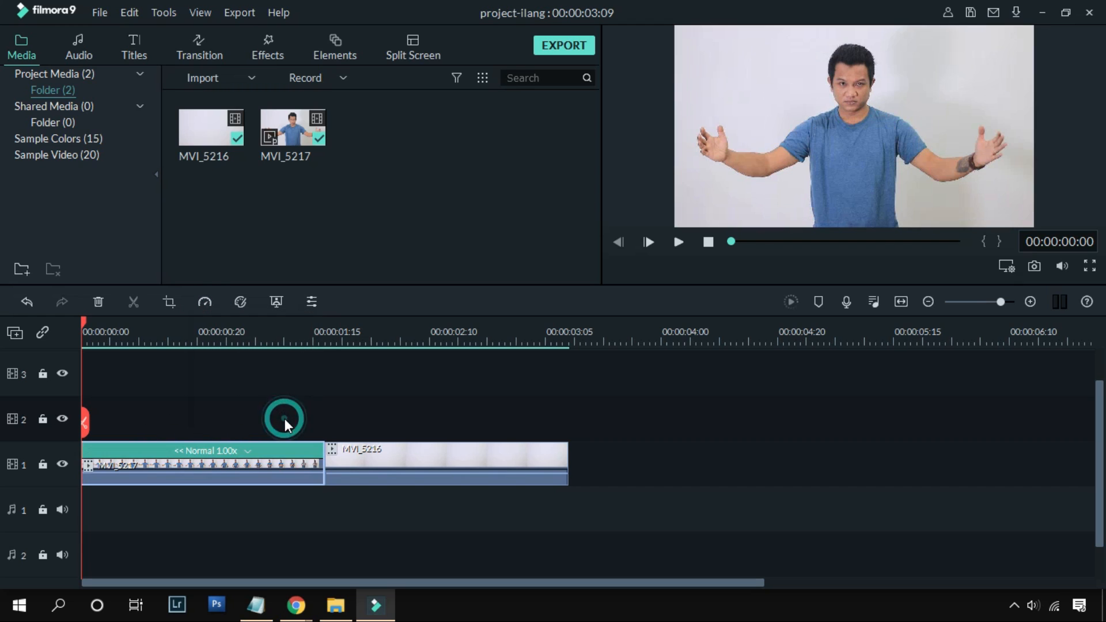
key(space)
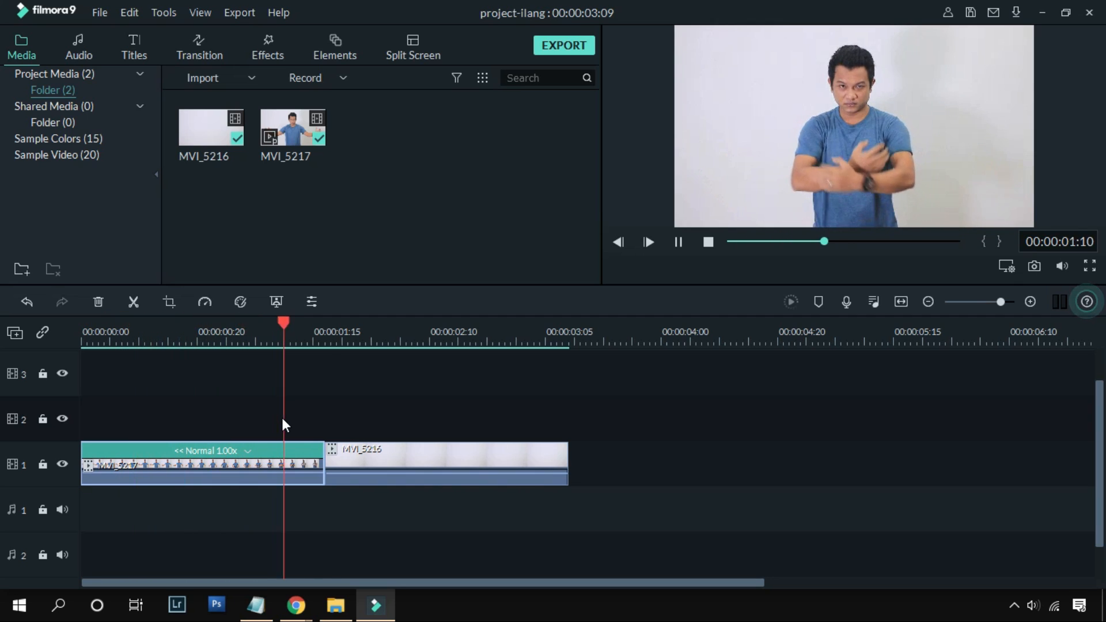
click(288, 343)
key(space)
Step: Undo the reversal of MVI_5217 and its move ahead of MVI_5216
click(26, 302)
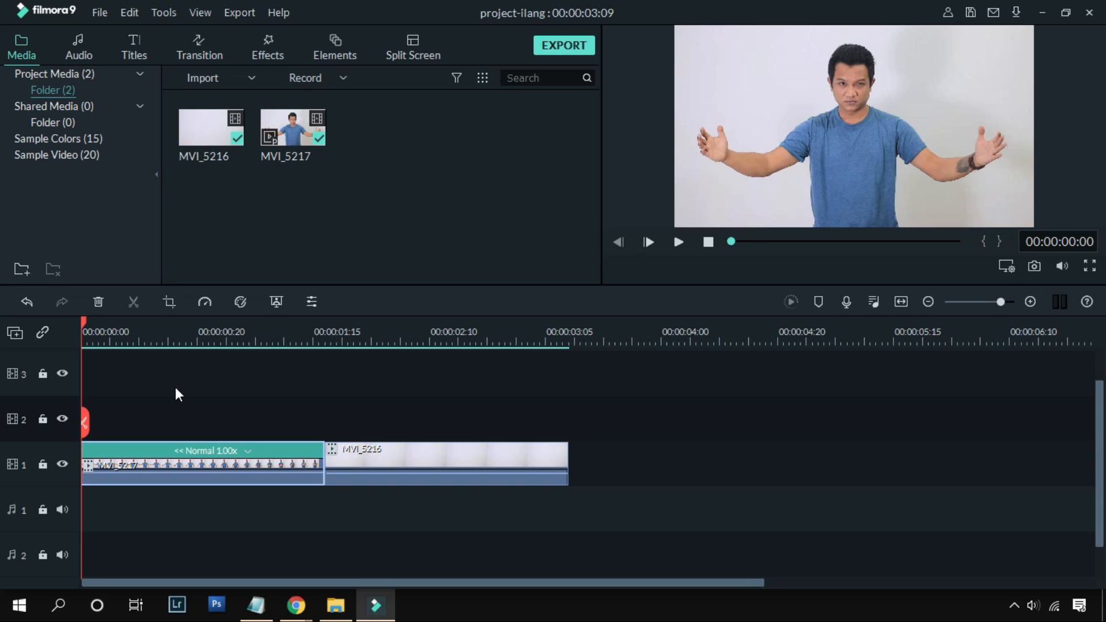
key(ctrl+z)
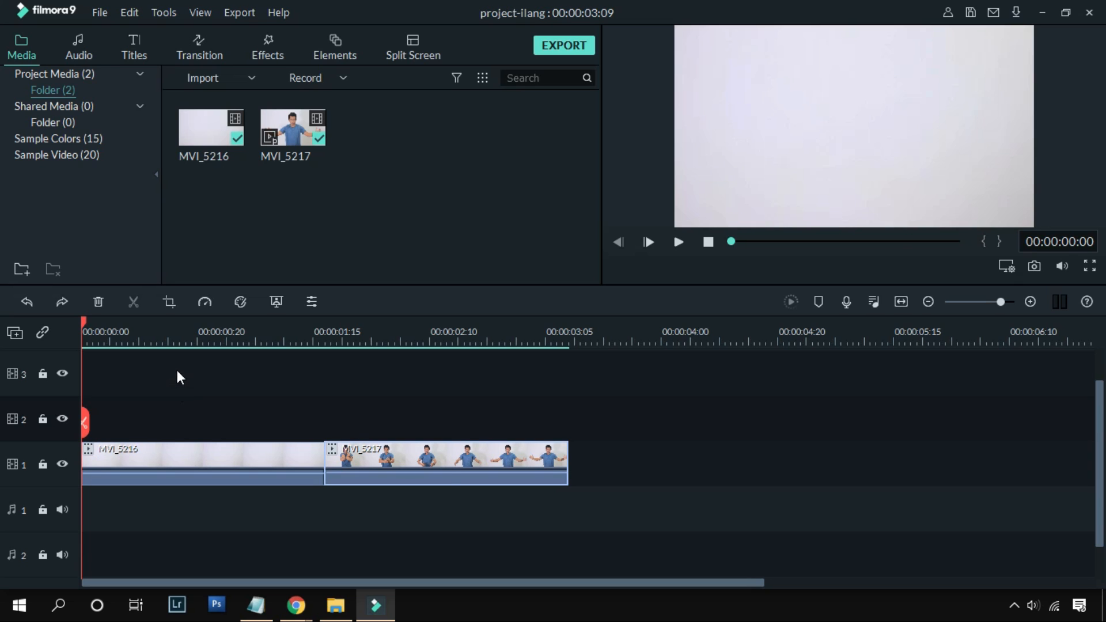
Step: Duplicate the MVI_5217 clip at the end of track 1 and reverse the copy
click(453, 441)
right_click(471, 463)
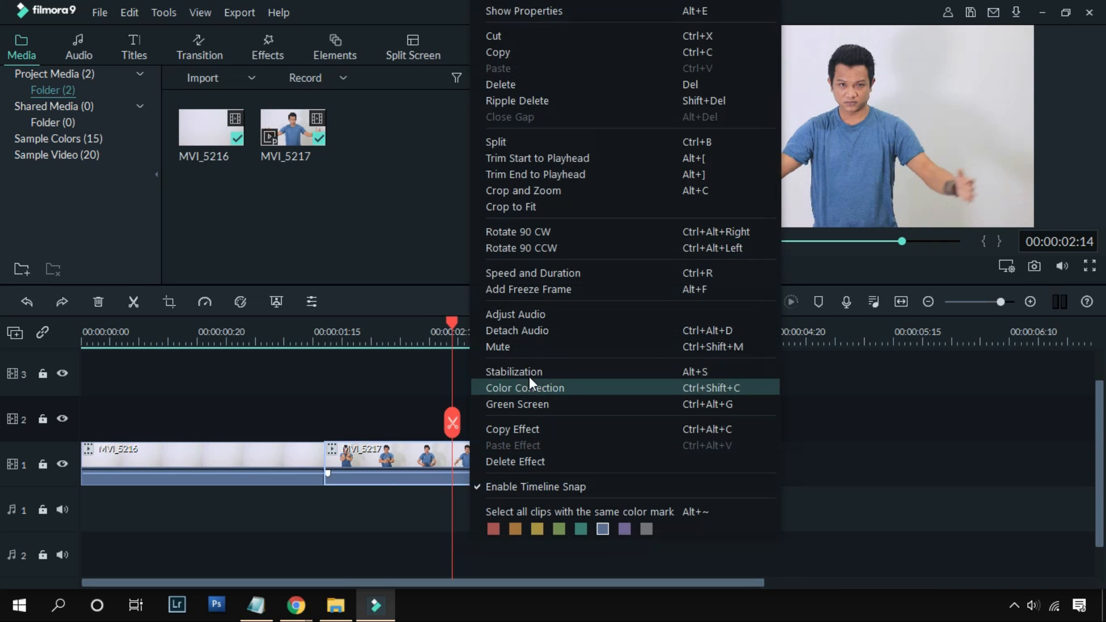
click(575, 53)
drag(454, 320, 575, 331)
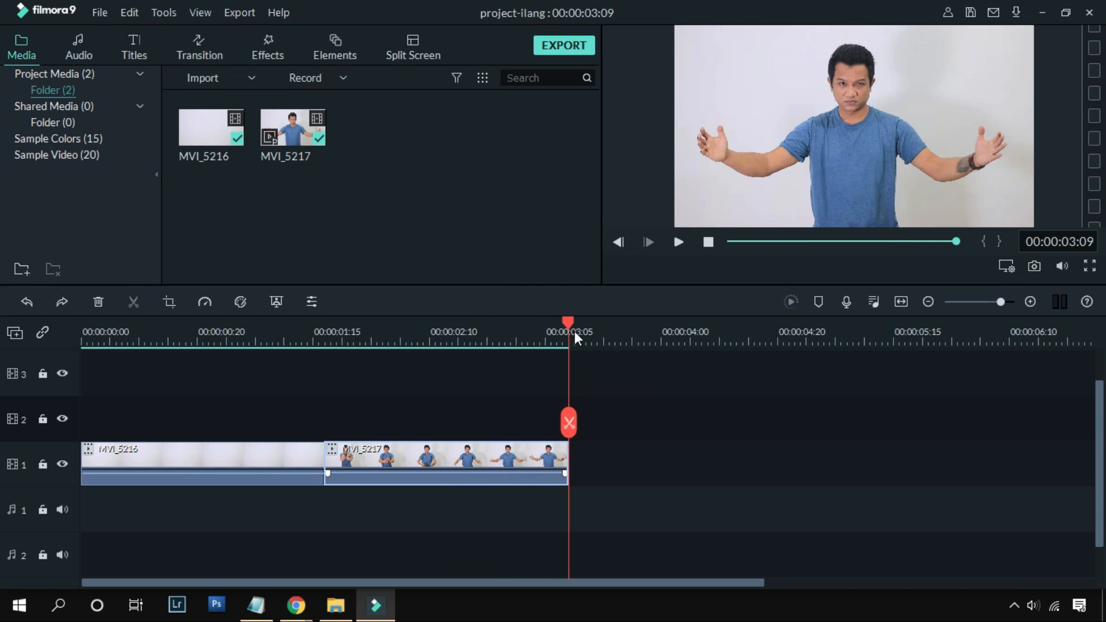
right_click(596, 410)
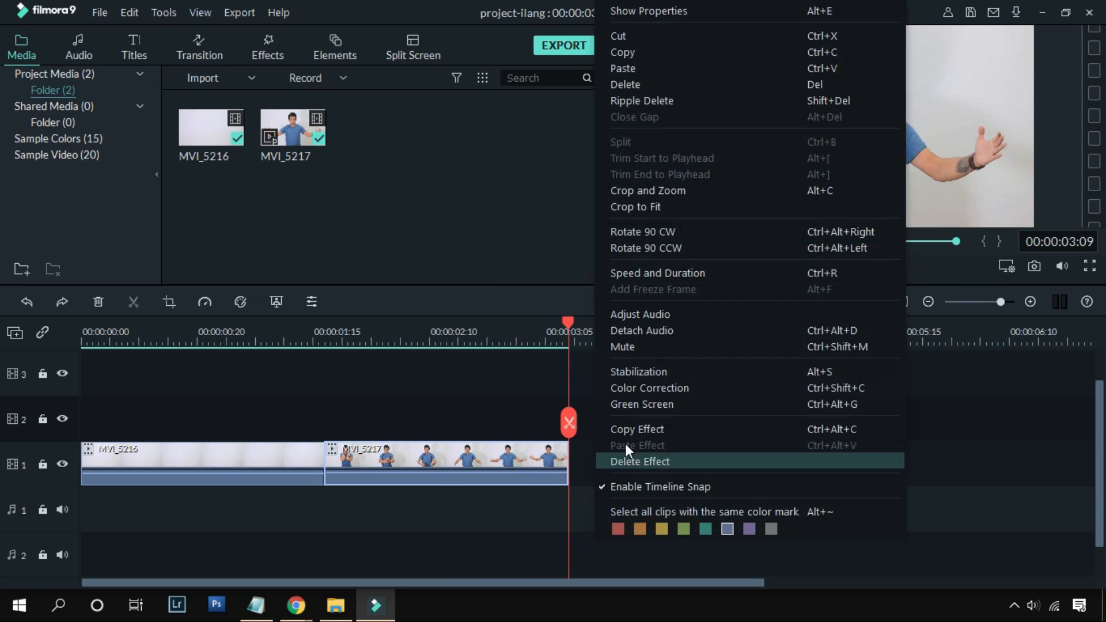
click(661, 69)
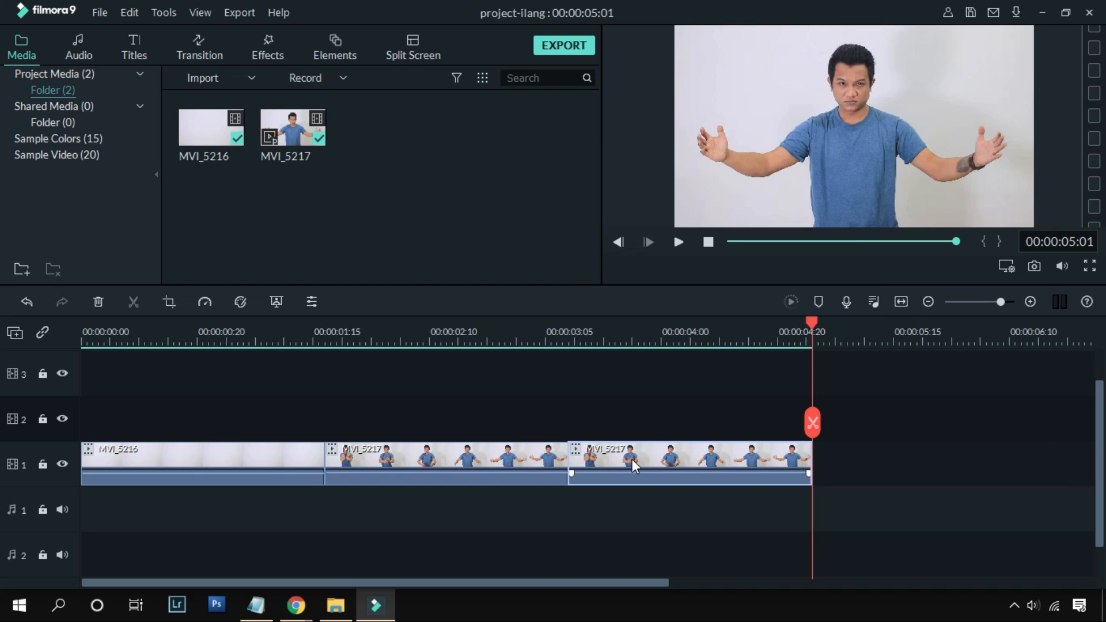
click(204, 302)
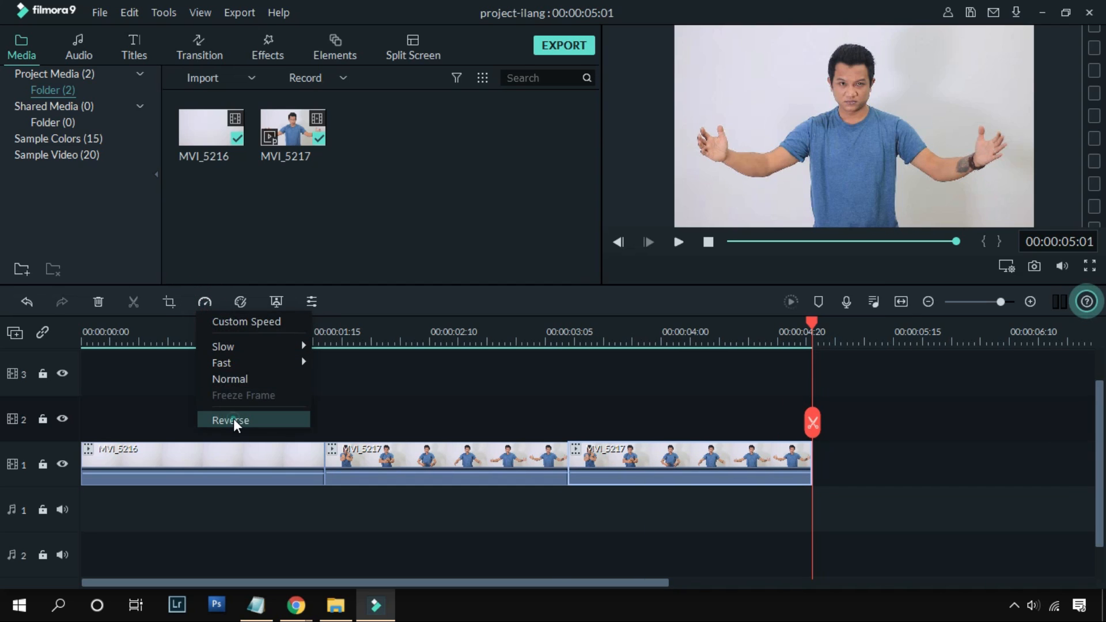
click(234, 420)
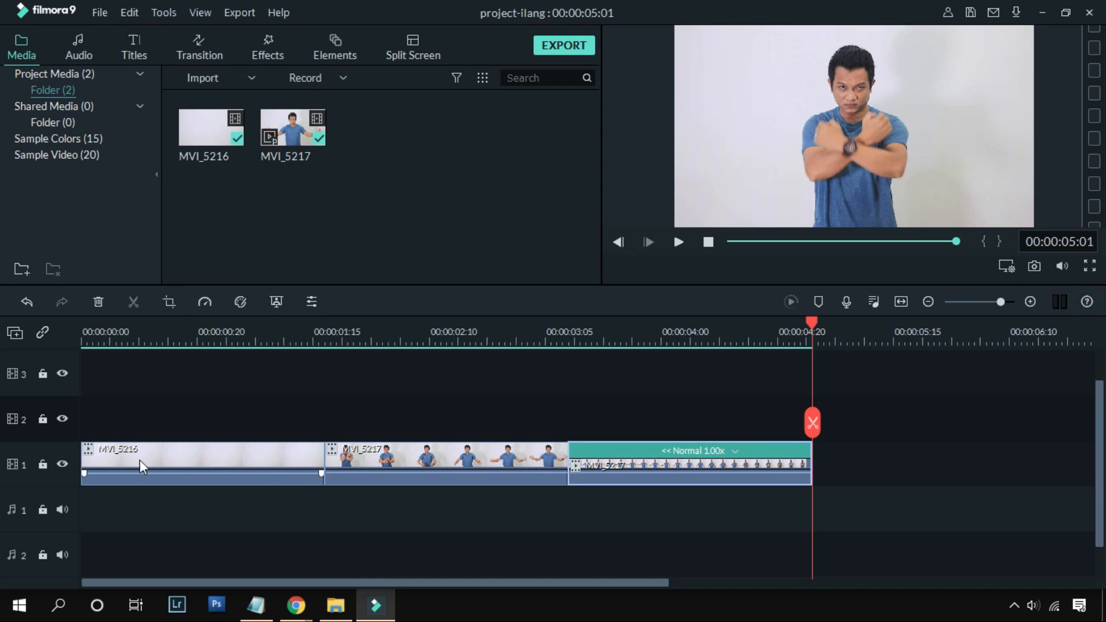
Step: Copy the MVI_5216 clip and paste it after the reversed MVI_5217 clip on track 1
right_click(201, 461)
click(298, 54)
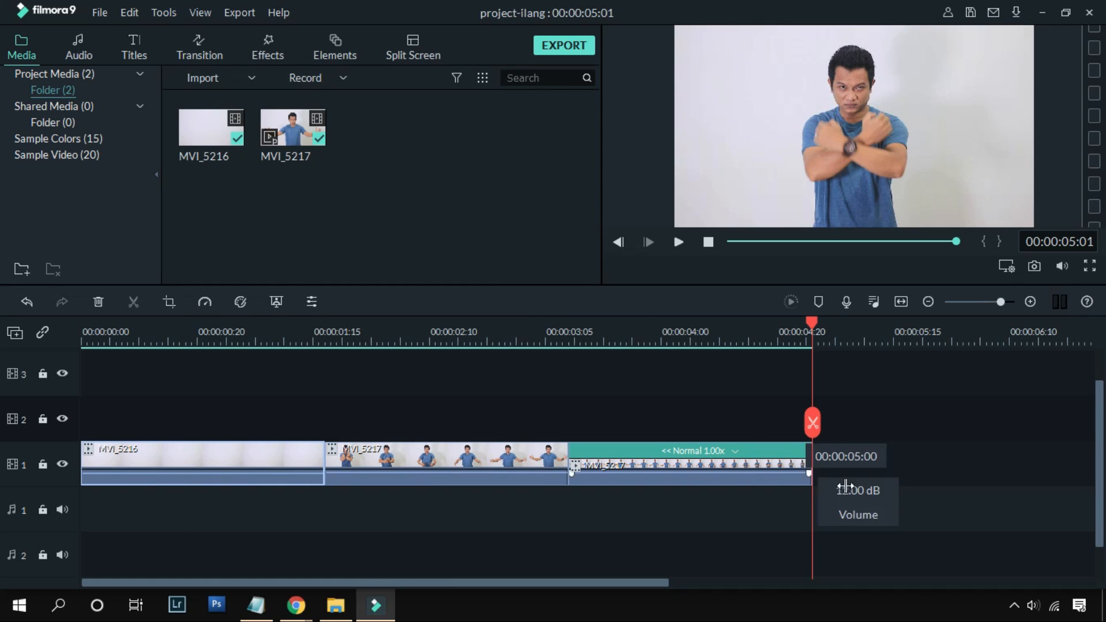
right_click(820, 469)
click(853, 74)
Step: Add Dissolve transitions where MVI_5216 meets MVI_5217 and where the reversed clip meets the last MVI_5216, and check them on the timeline
drag(1043, 327, 151, 324)
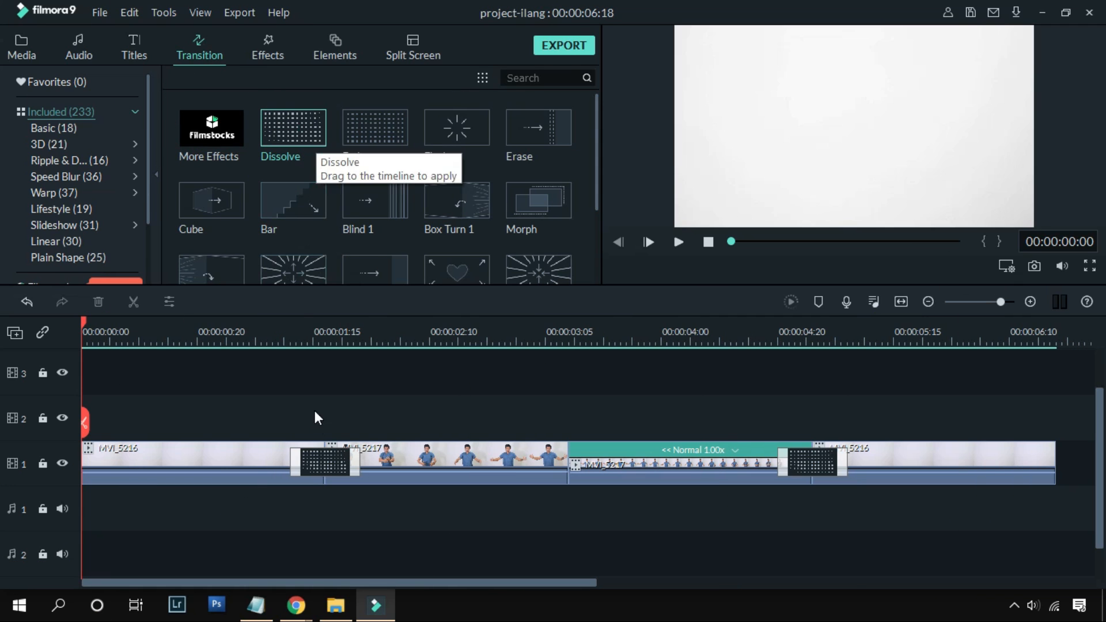
click(809, 468)
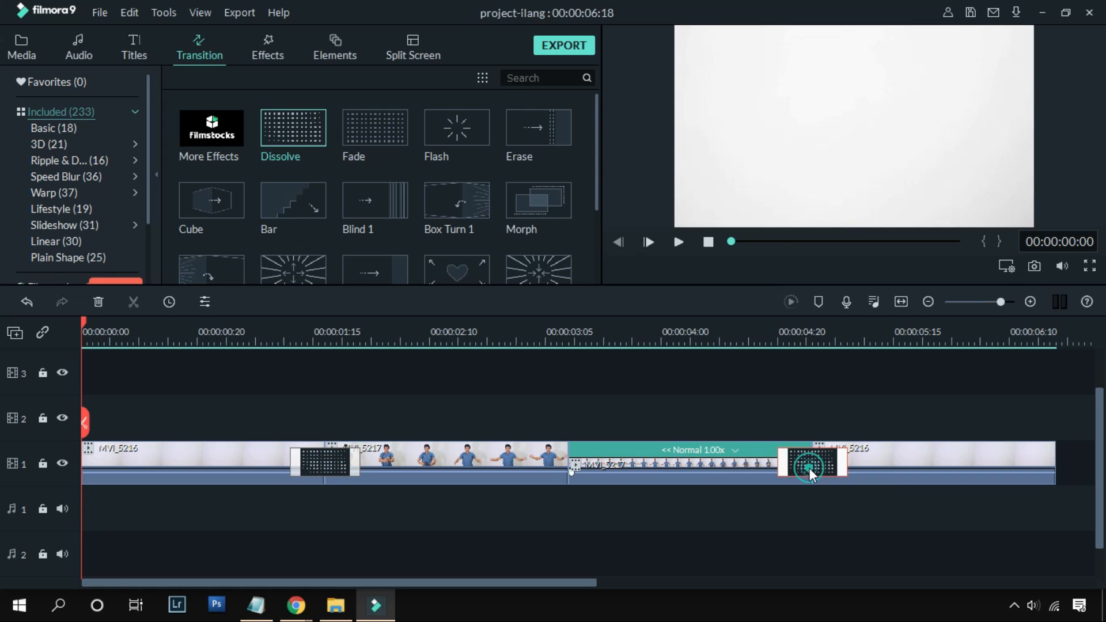
click(295, 336)
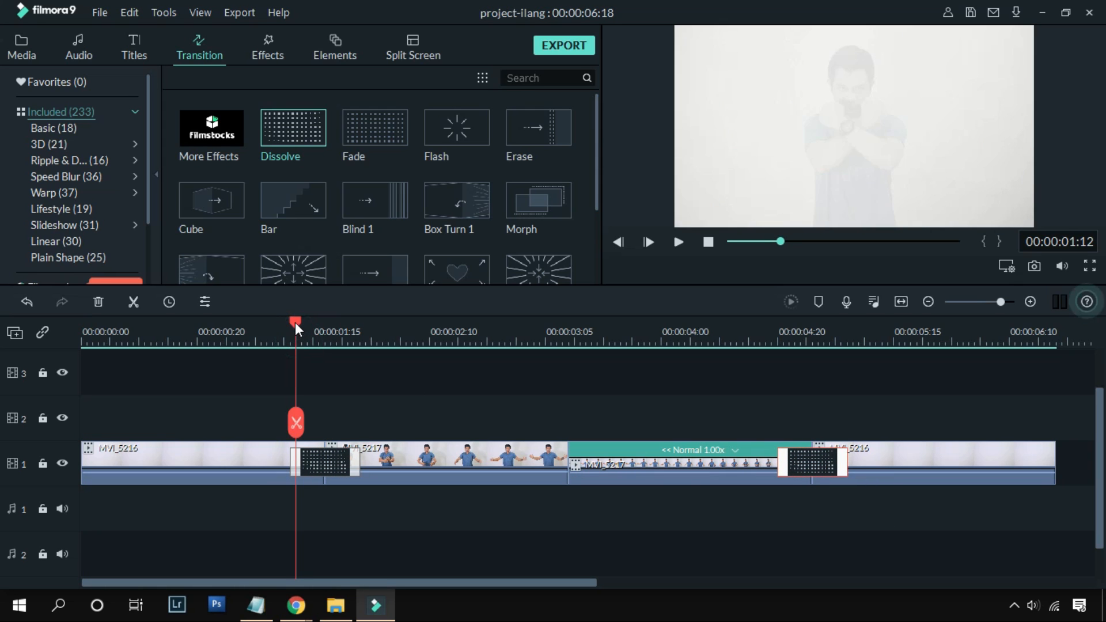
drag(295, 323, 527, 424)
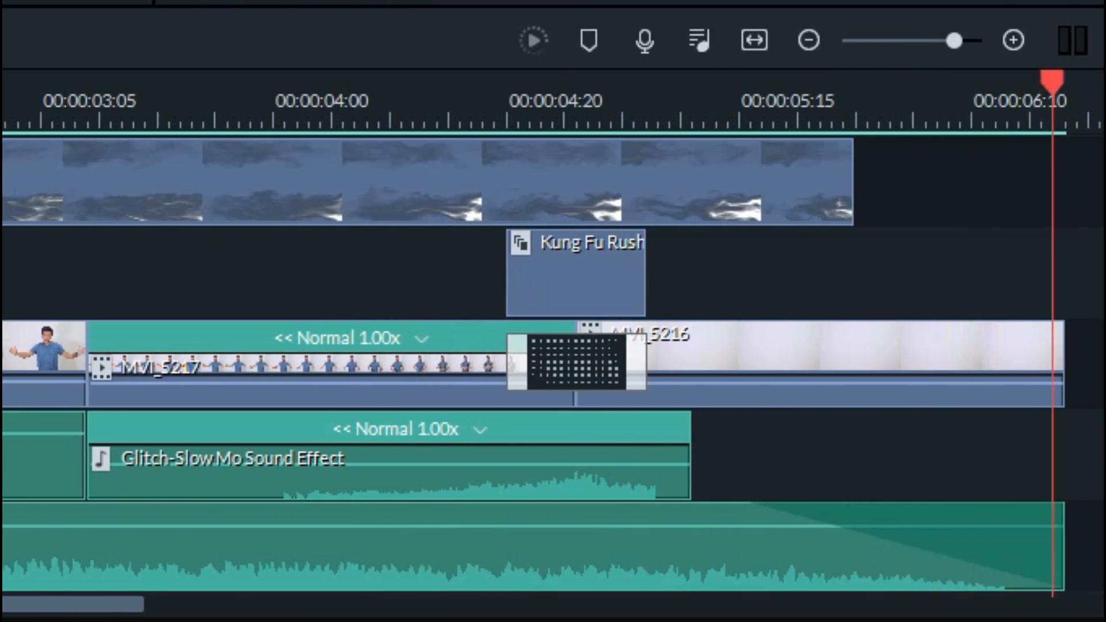
Step: Locate the Kung Fu Rush element in the Martial Arts Pack and check its placement over the Dissolve transitions
key(Home)
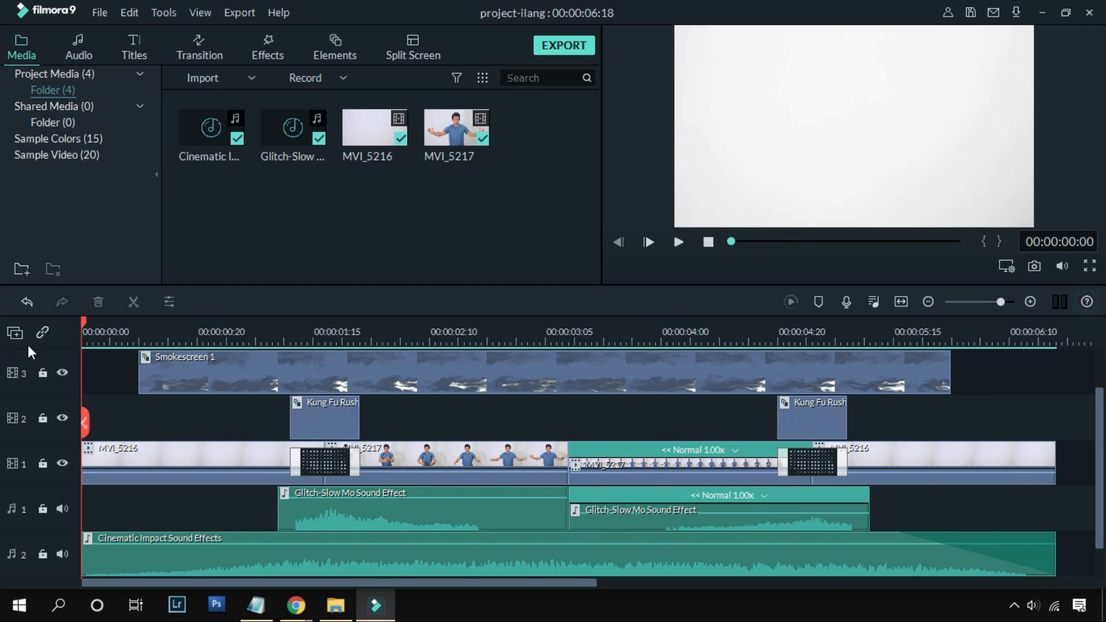
click(322, 368)
click(329, 413)
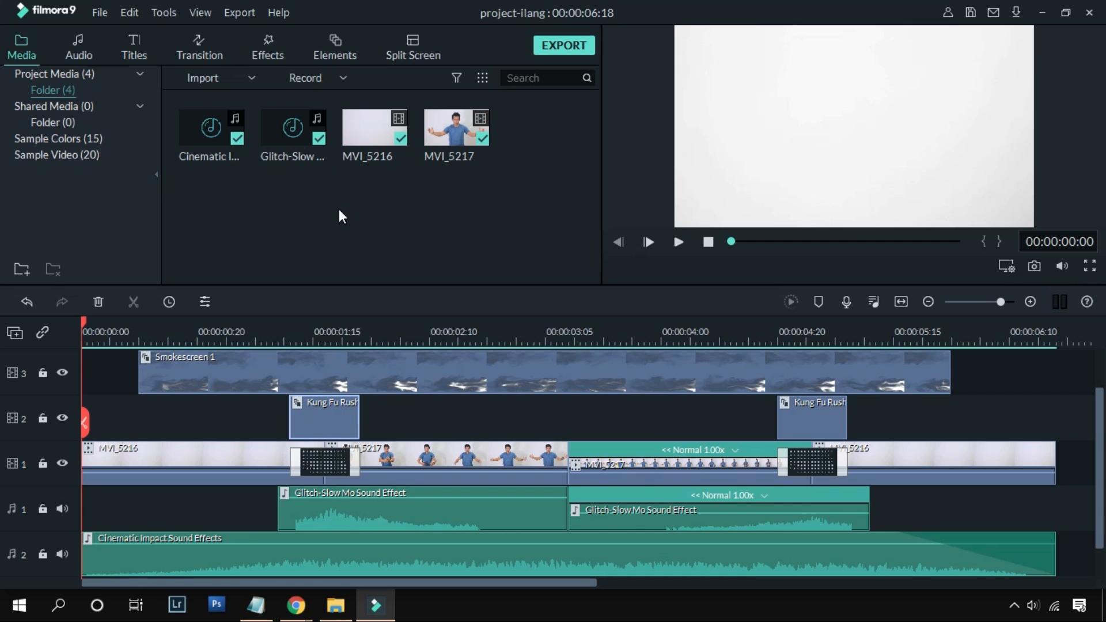
click(335, 50)
scroll(130, 208, down, 5)
click(59, 244)
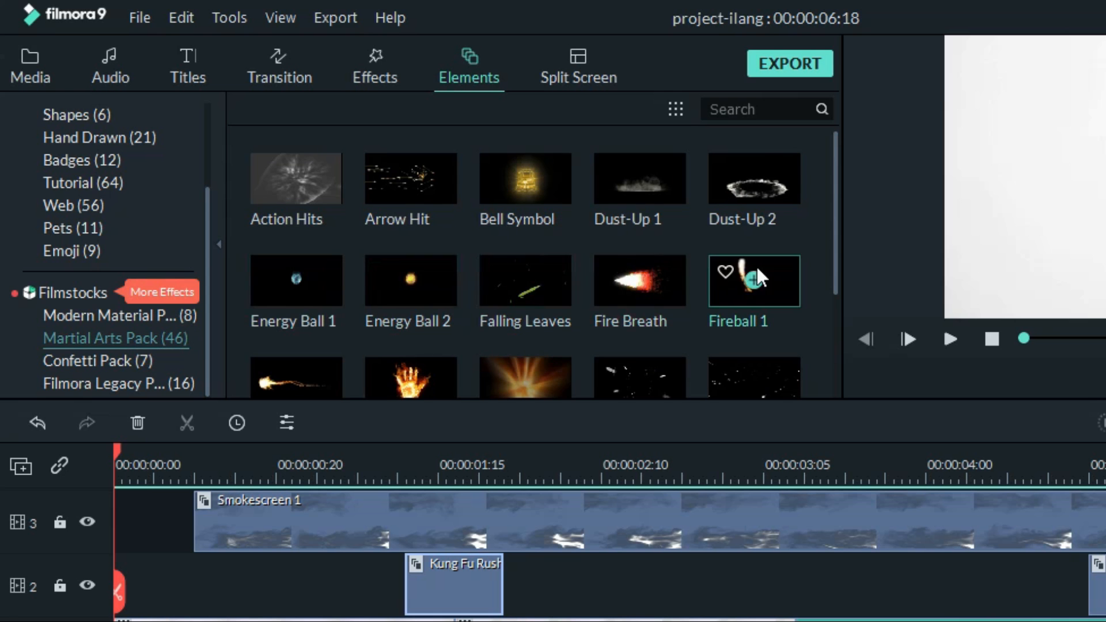
scroll(766, 285, down, 5)
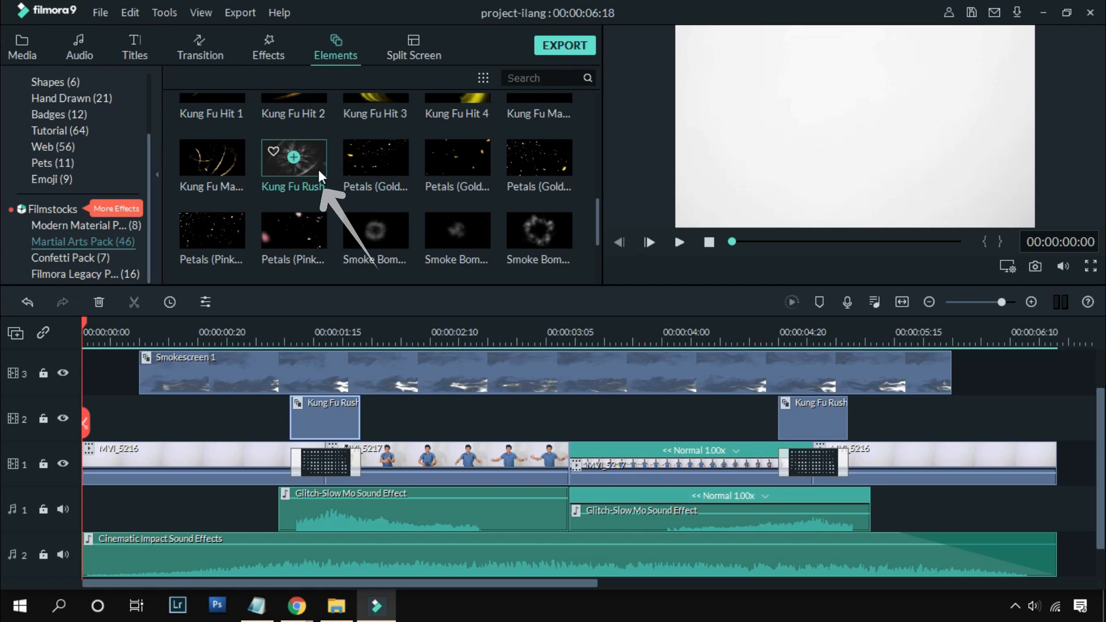
click(319, 169)
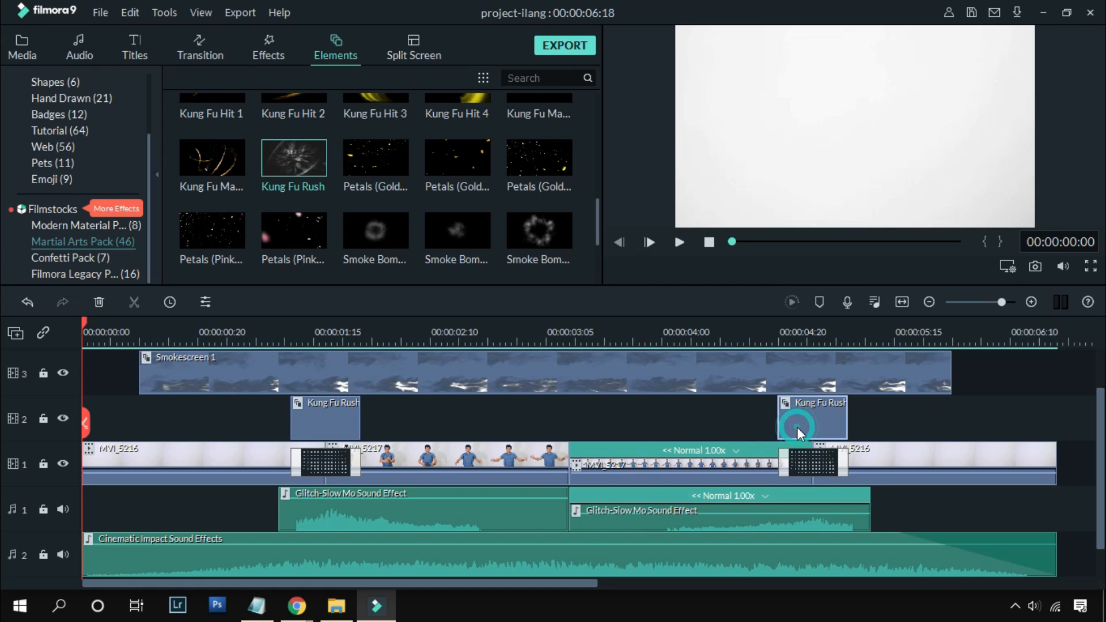
drag(309, 332, 313, 409)
Step: Locate the Smokescreen 1 element in the Martial Arts Pack and preview it
click(409, 372)
scroll(387, 217, down, 2)
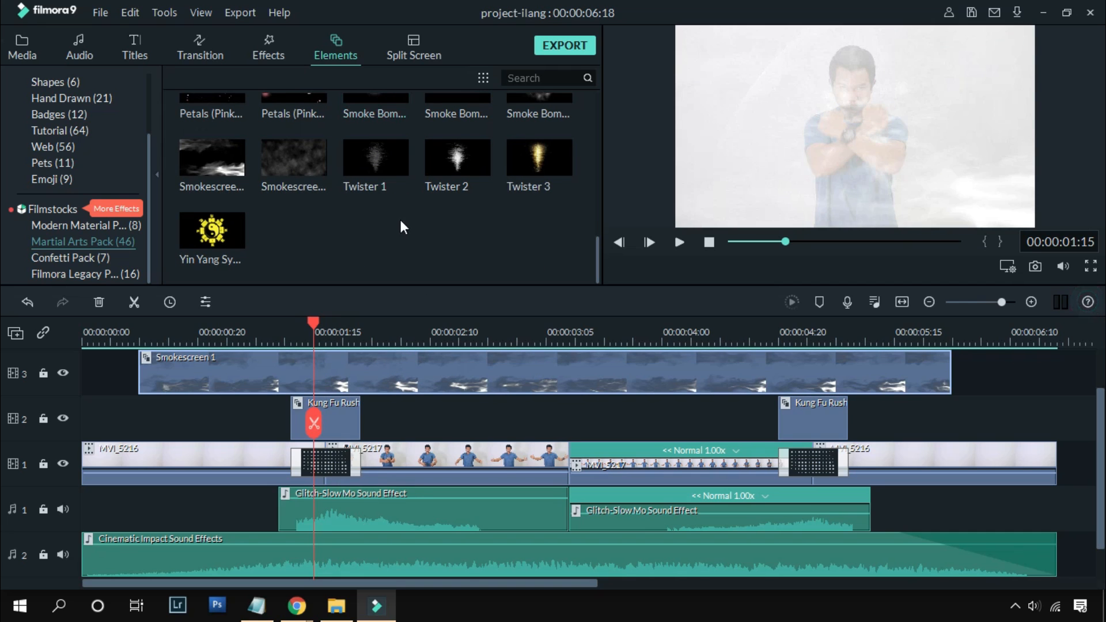
click(236, 174)
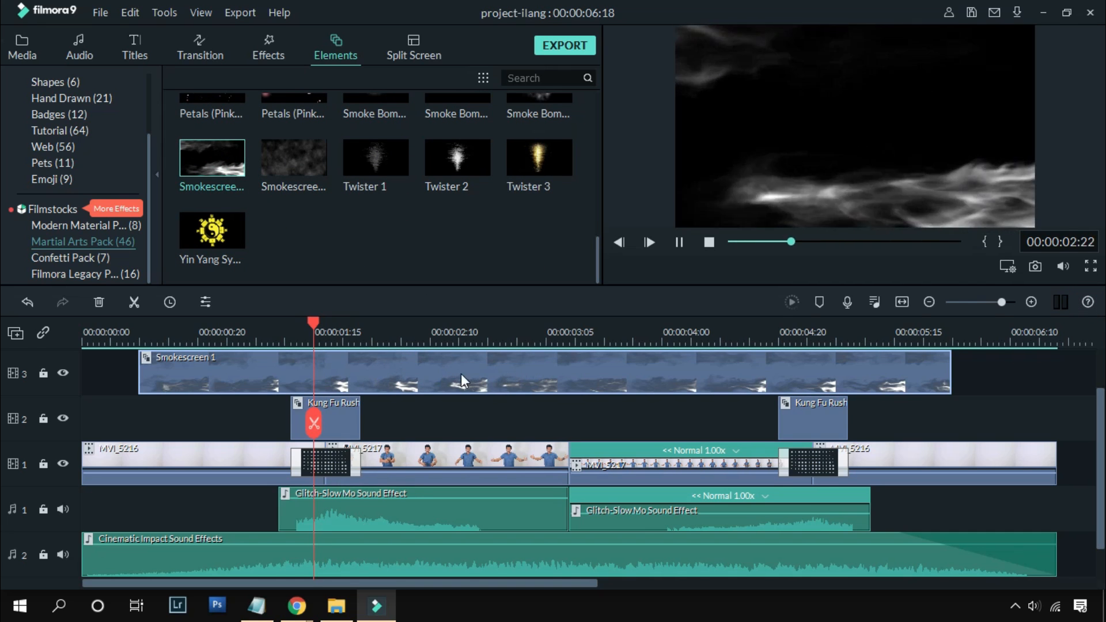
Step: Add Dissolve transitions to the start and end of the Smokescreen 1 clip on video track 3
drag(299, 317, 142, 341)
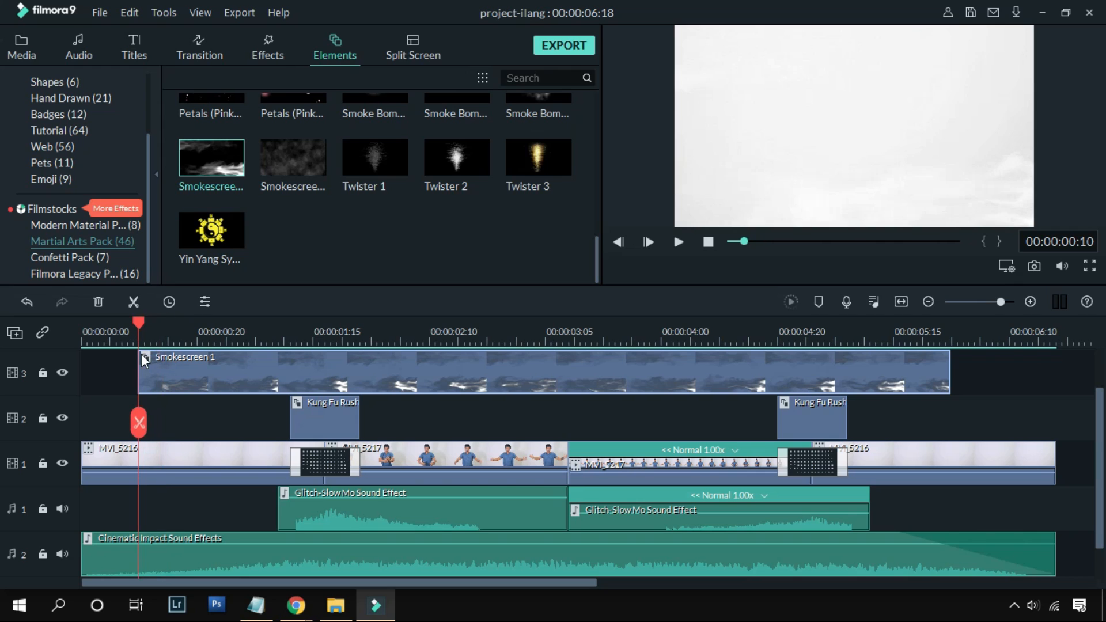
click(180, 47)
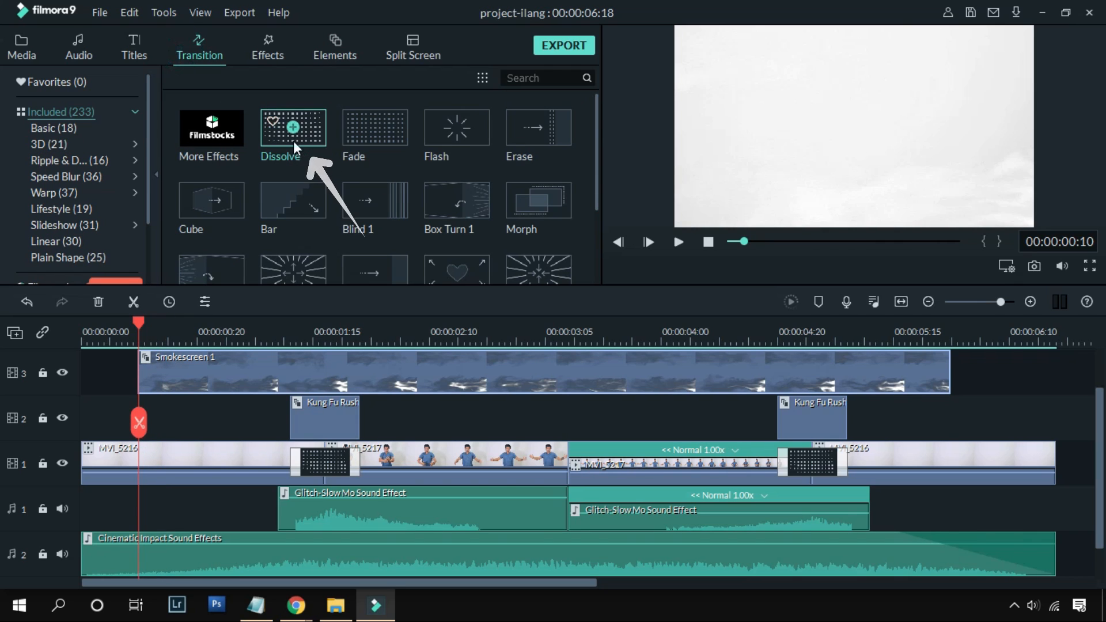
drag(191, 337, 182, 376)
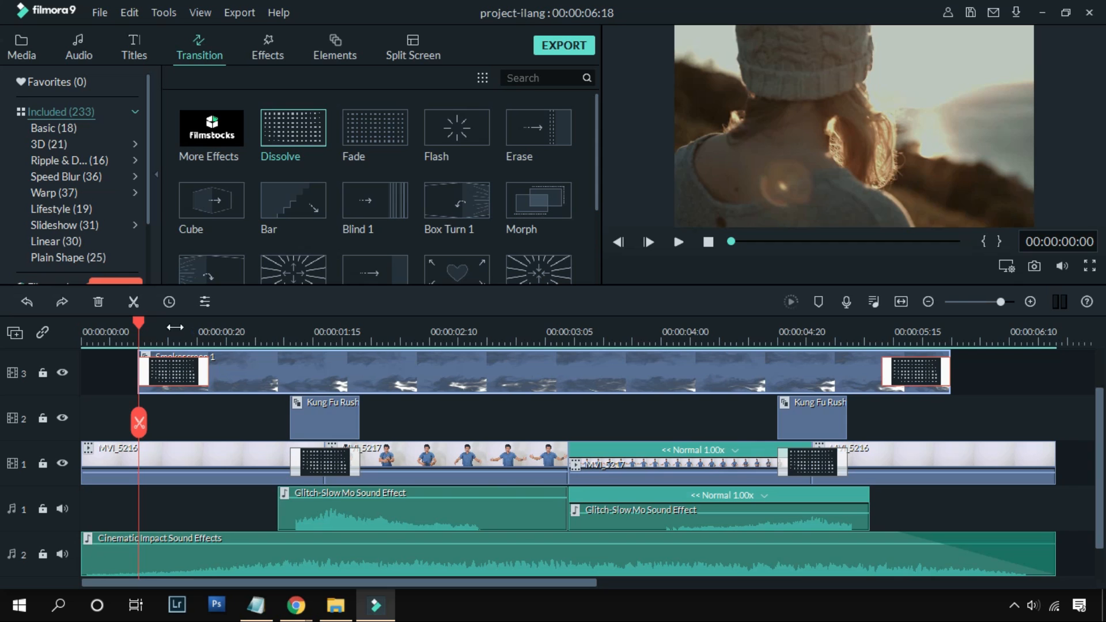
Step: Play the timeline to review the smoke fade and the effects, and return the playhead to the start
key(space)
click(122, 333)
key(space)
click(122, 332)
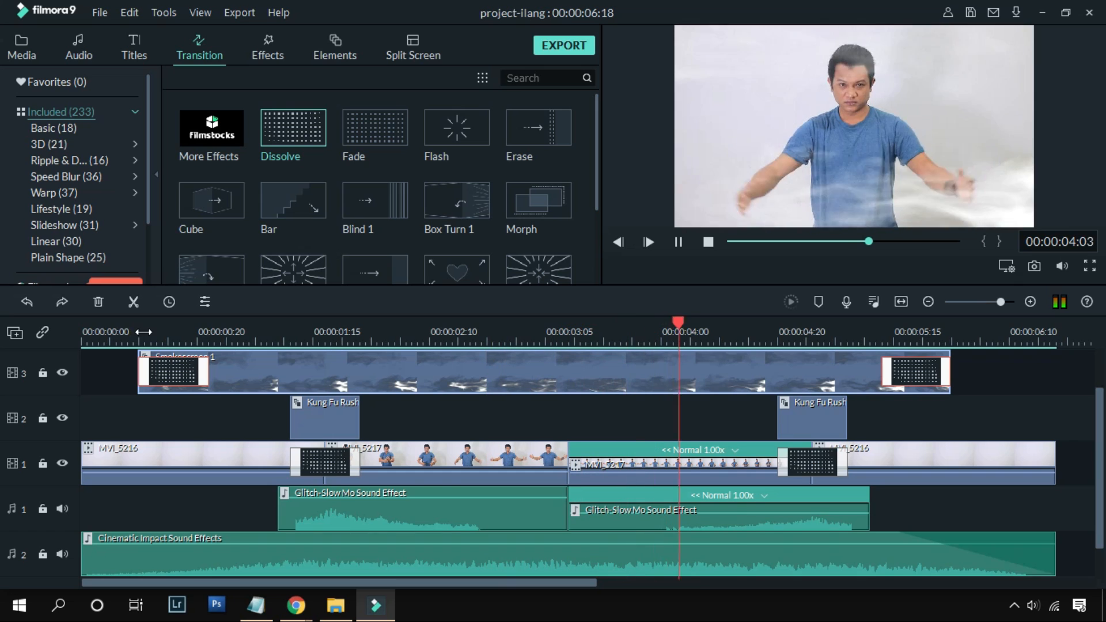
click(83, 334)
Step: Set the first Kung Fu Rush clip's blending mode to Hard Mix, and render the preview to check the effect over the first Dissolve transition
click(23, 44)
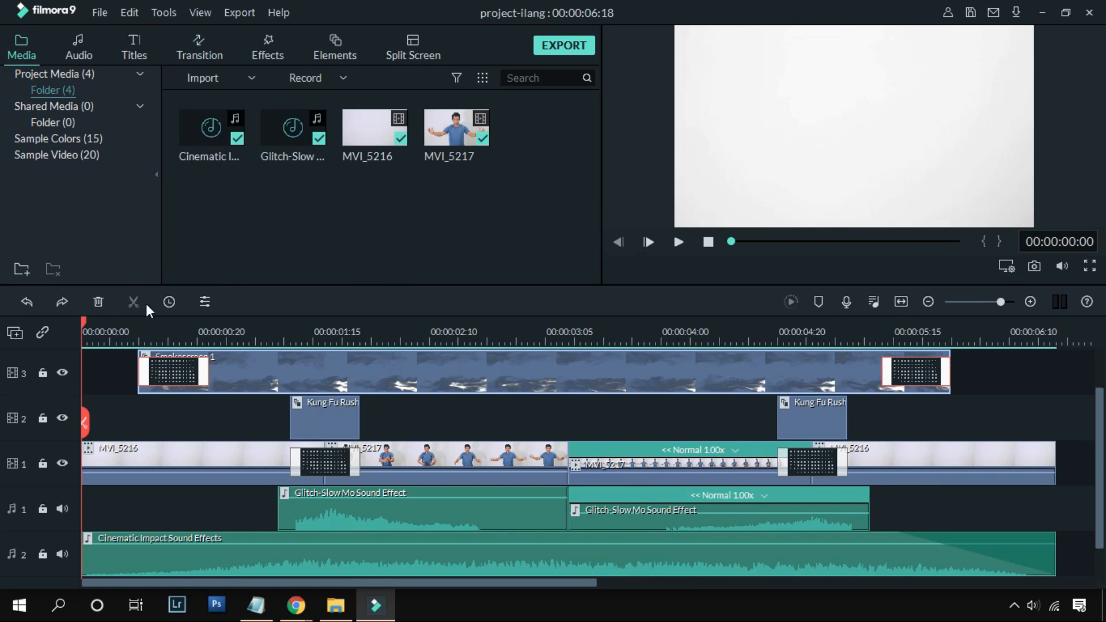
double_click(313, 418)
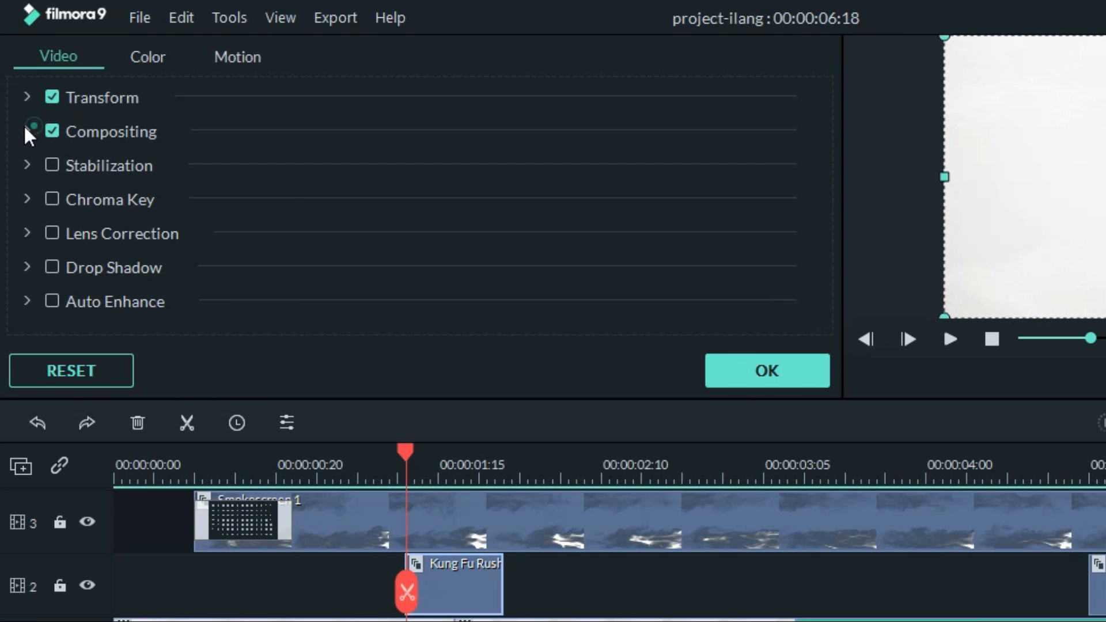
click(24, 123)
click(470, 189)
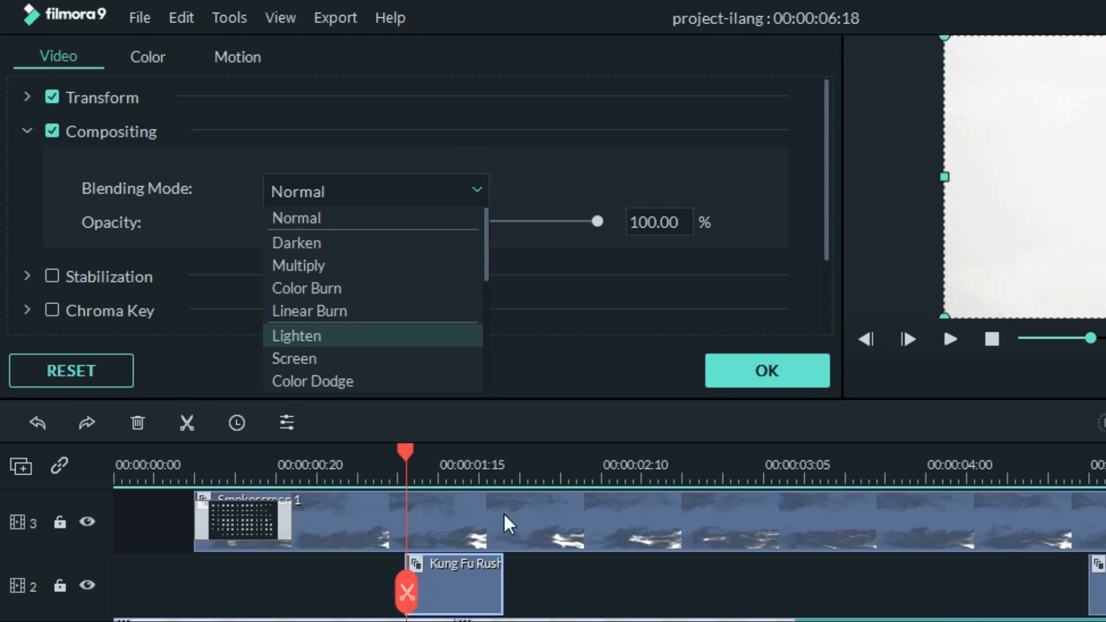
scroll(420, 276, down, 5)
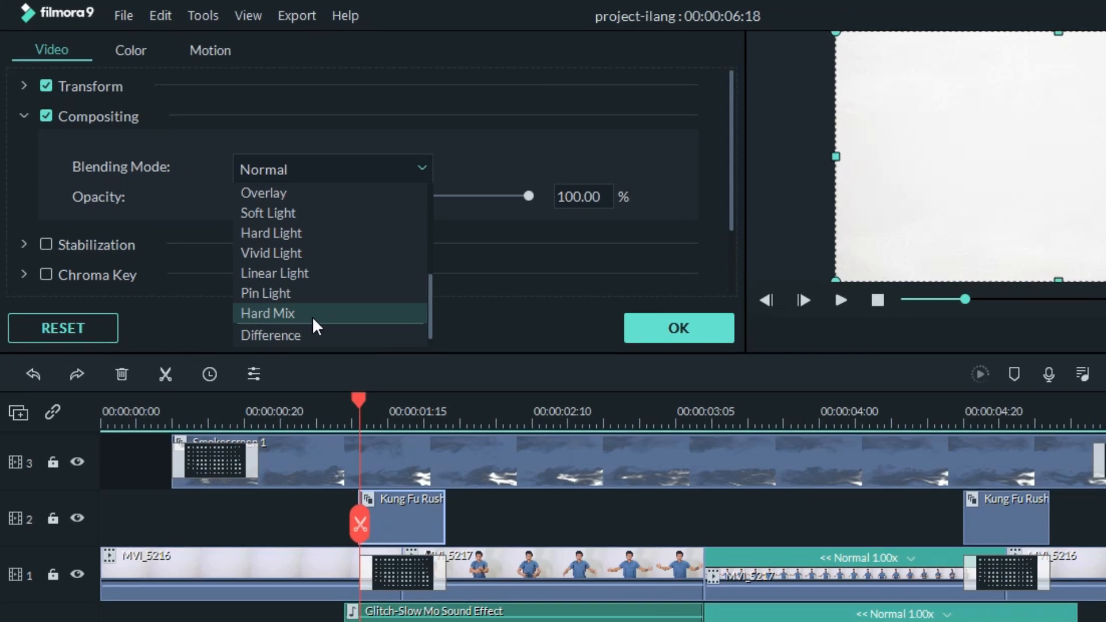
click(467, 333)
drag(356, 399, 392, 412)
mouse_move(316, 333)
mouse_down()
mouse_move(310, 343)
mouse_move(320, 343)
mouse_up()
click(334, 137)
scroll(255, 237, down, 5)
click(252, 253)
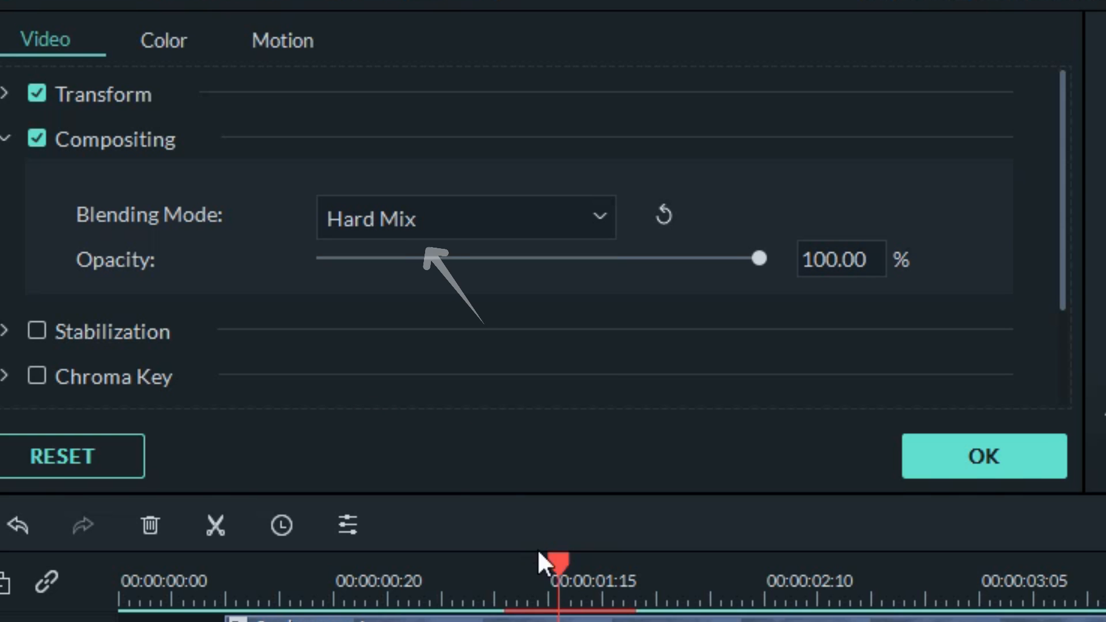
click(792, 302)
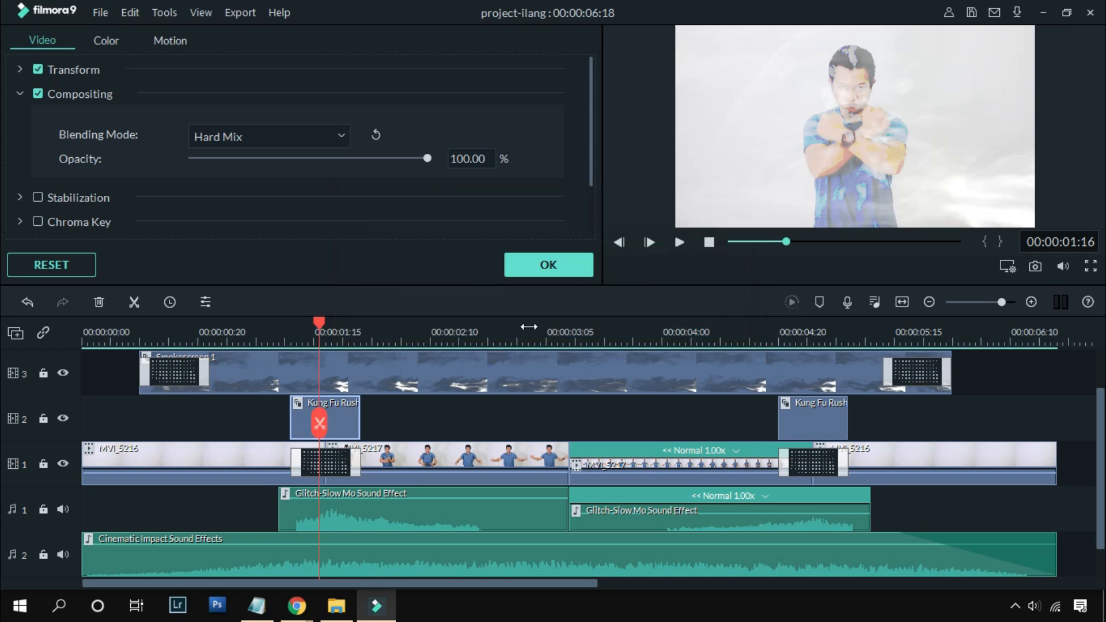
drag(319, 328, 330, 349)
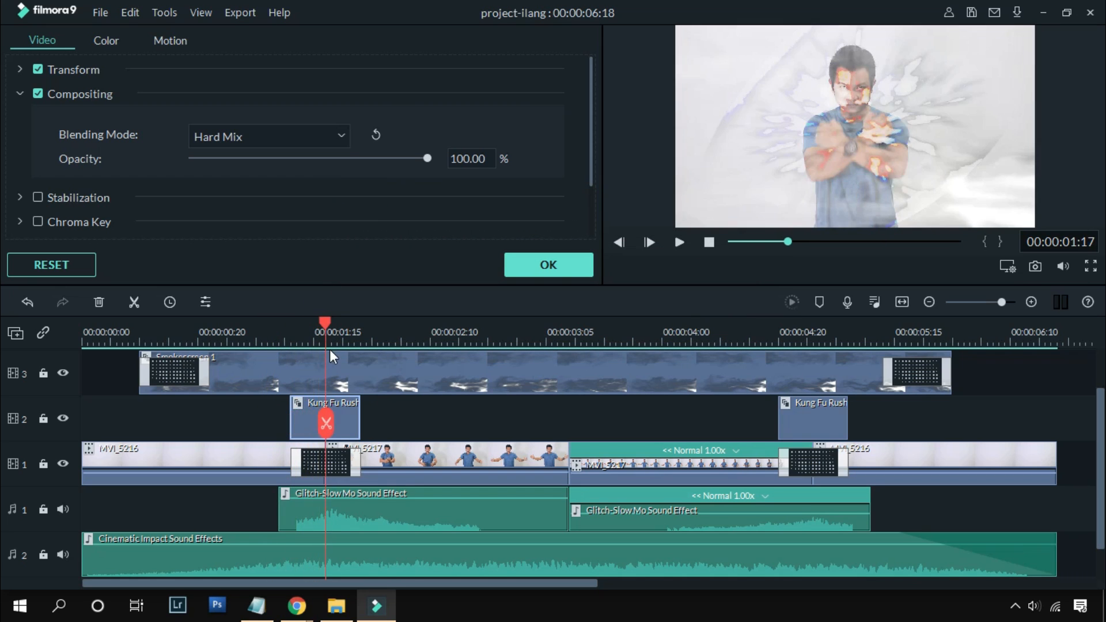
Step: Set the second Kung Fu Rush clip's blending mode to Hard Mix and render the preview to check it over the second Dissolve transition
click(809, 422)
click(324, 137)
scroll(297, 209, up, 3)
scroll(282, 242, down, 3)
click(273, 257)
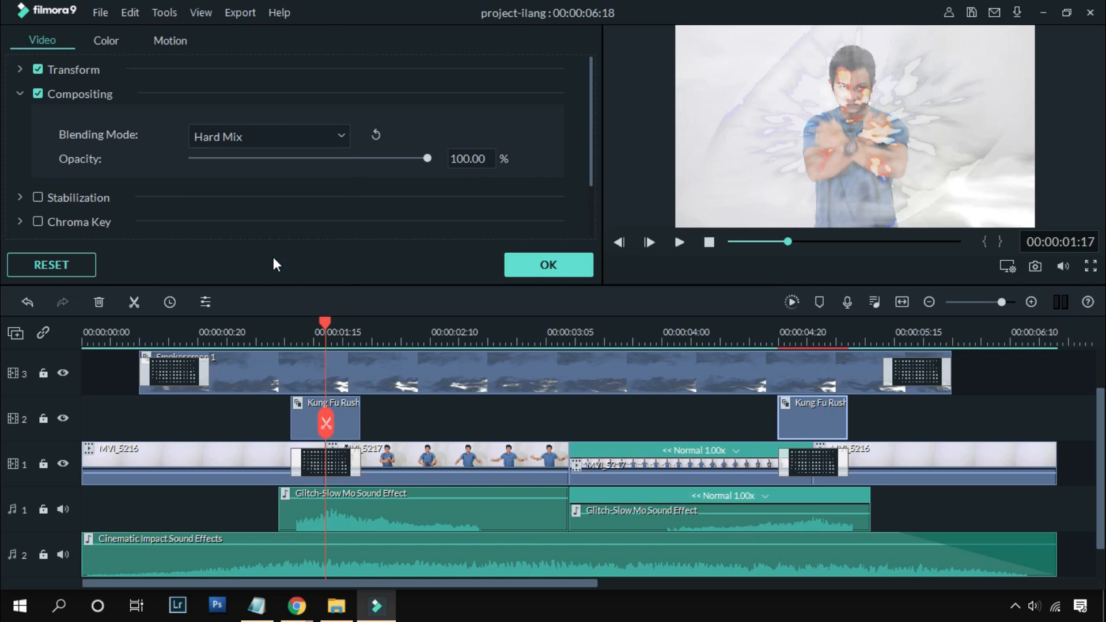
click(790, 305)
click(828, 324)
drag(828, 322, 572, 347)
Step: Set the Smokescreen 1 clip's blending mode to Darken, render the timeline preview and return the playhead to the start
click(528, 369)
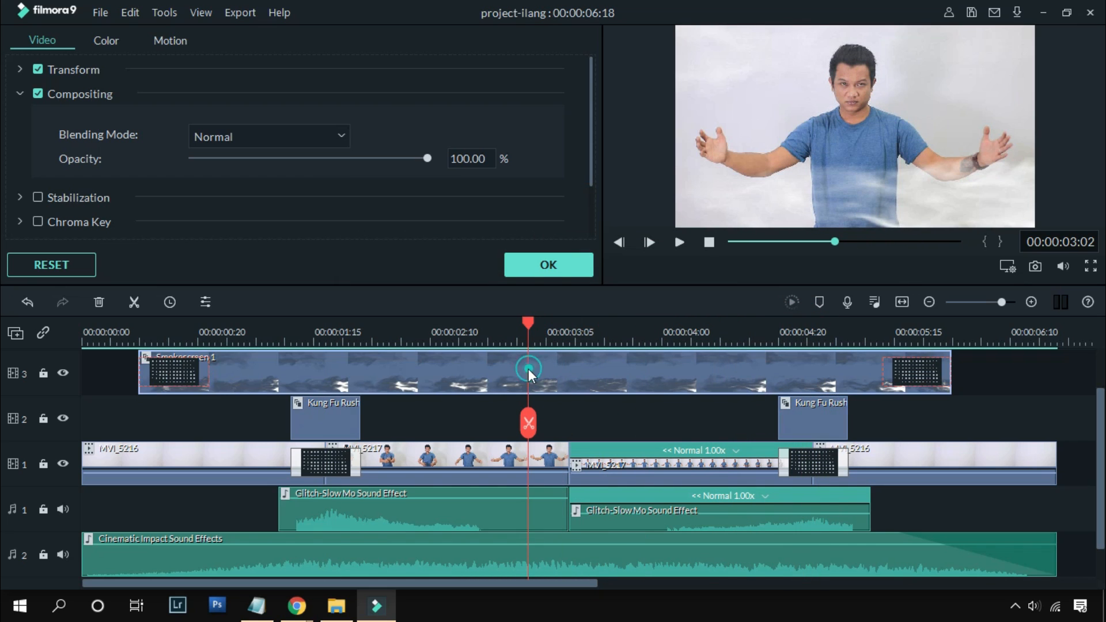
click(337, 134)
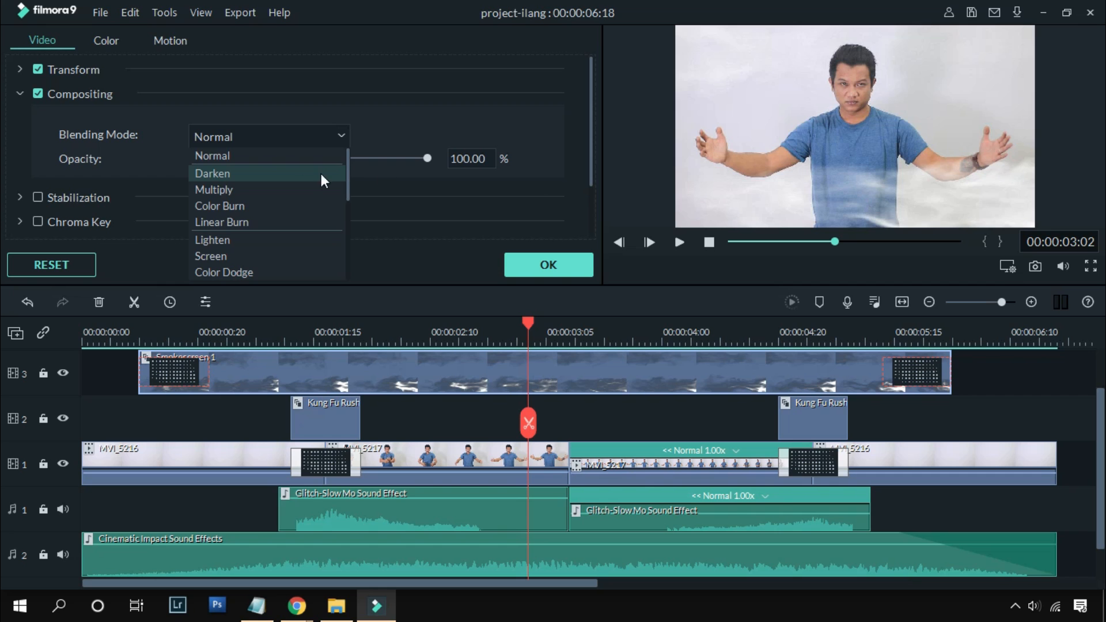
click(532, 287)
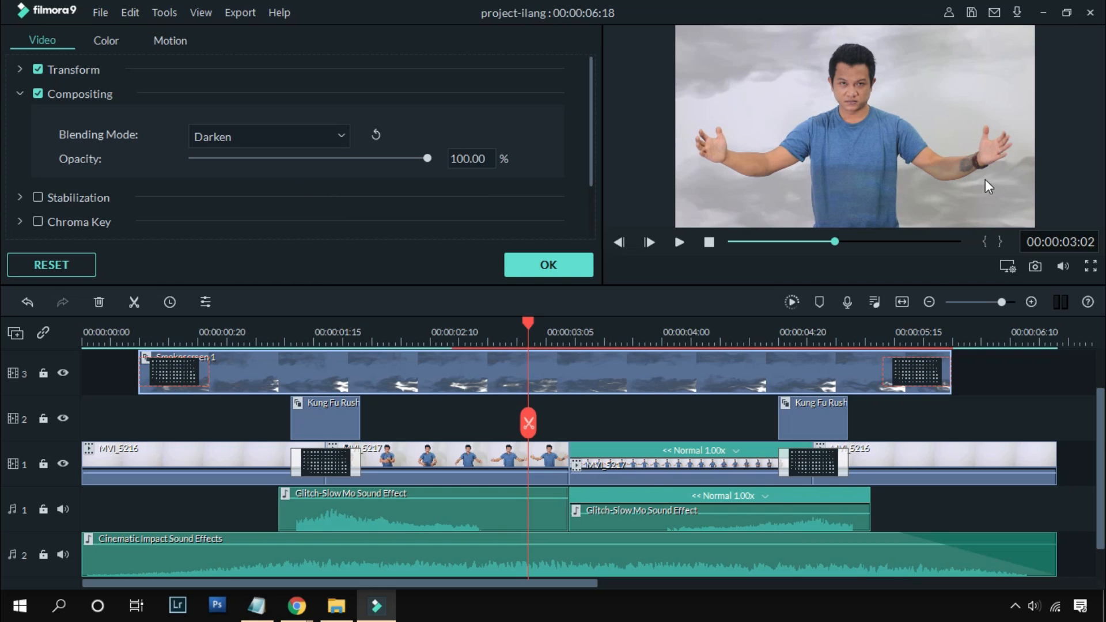
click(544, 266)
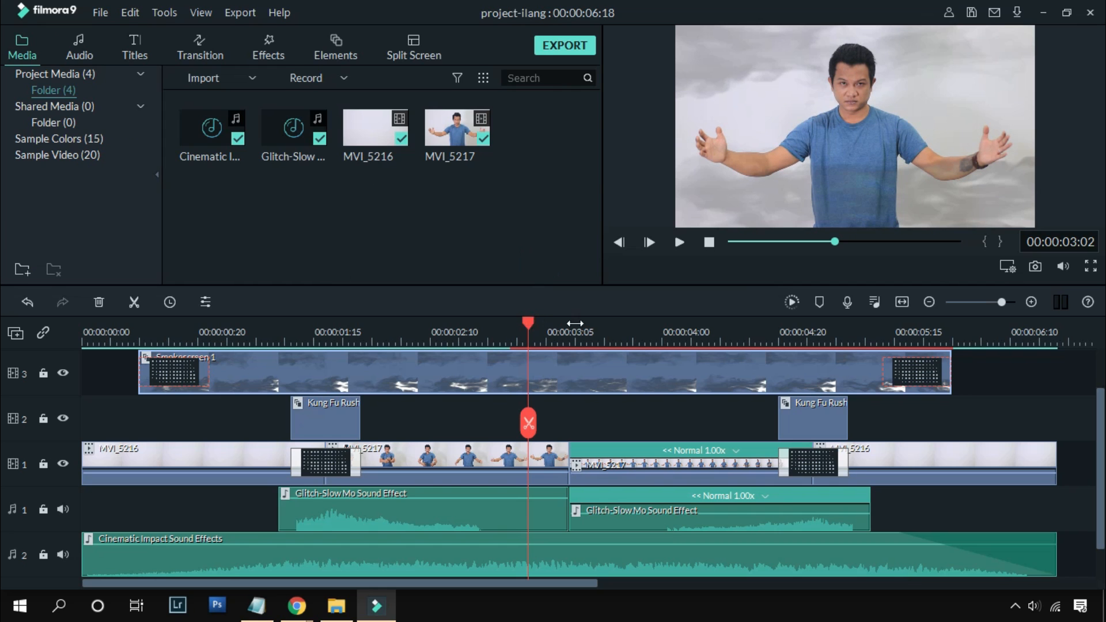
click(793, 301)
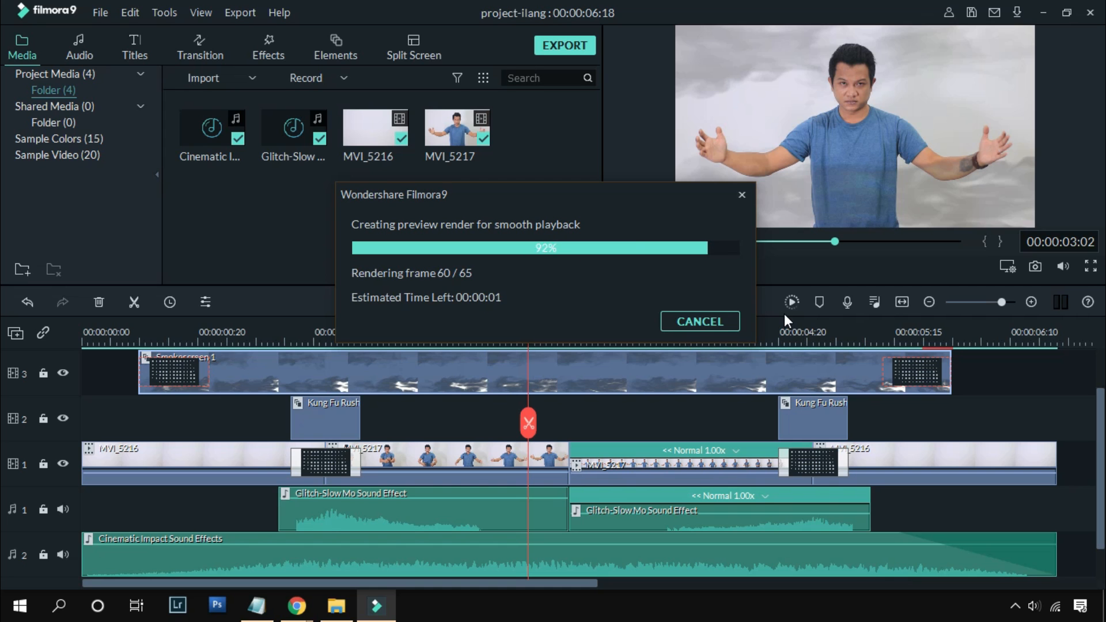
mouse_move(496, 322)
mouse_down()
mouse_move(282, 350)
mouse_move(556, 386)
mouse_move(889, 398)
mouse_move(58, 385)
mouse_up()
Step: Examine the two imported sound effects and play the timeline to hear the Glitch-Slow Mo Sound Effect clips on audio track 1
drag(194, 175, 310, 149)
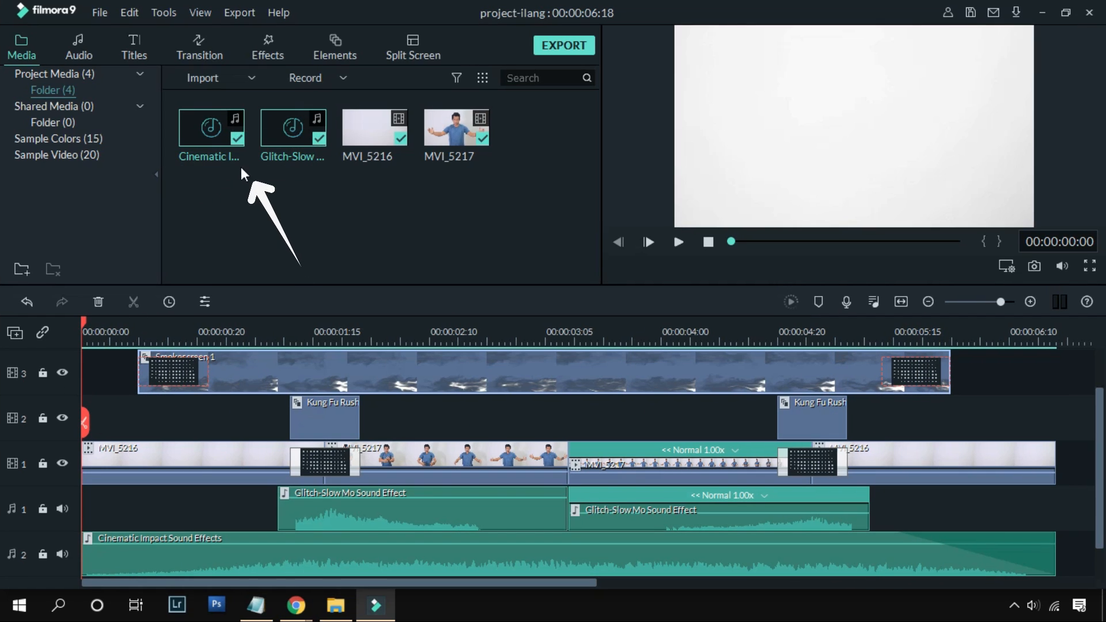
click(344, 507)
click(695, 521)
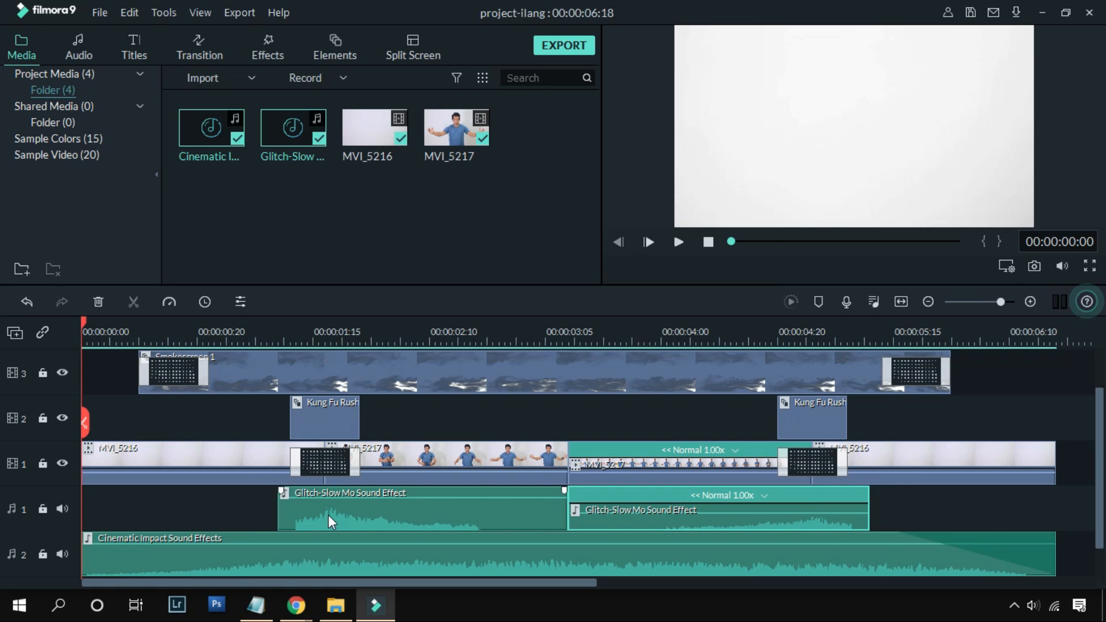
click(254, 326)
key(space)
click(254, 326)
click(708, 340)
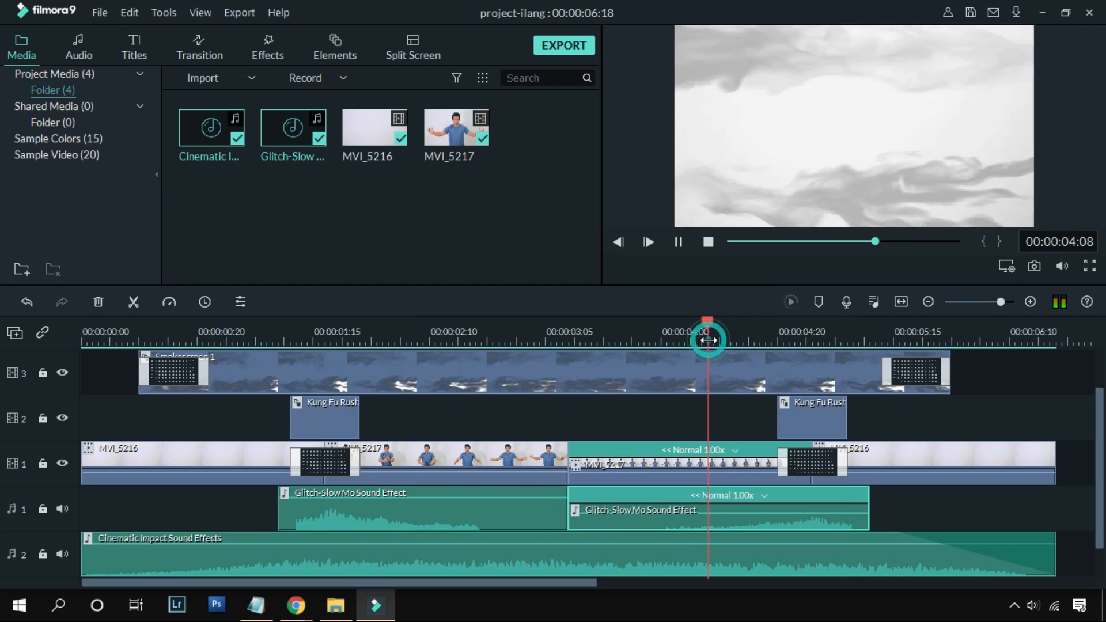
click(415, 334)
Step: Check the Copy and Reverse commands used for the two Glitch-Slow Mo Sound Effect clips on audio track 1
click(495, 524)
click(513, 521)
click(631, 521)
click(499, 521)
right_click(497, 520)
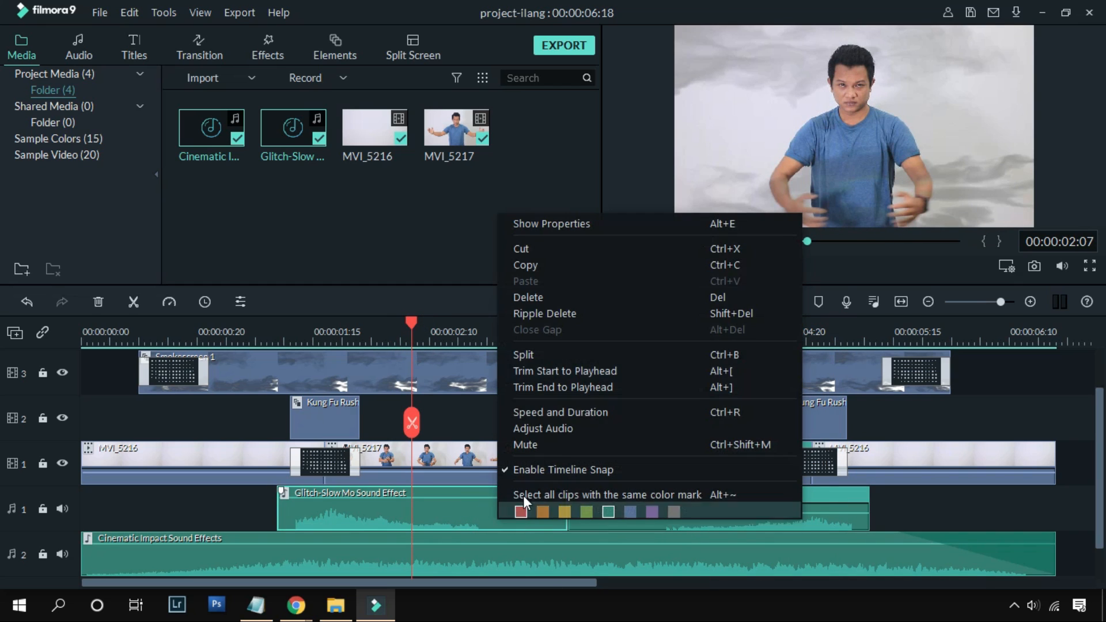
click(833, 521)
click(730, 524)
click(169, 302)
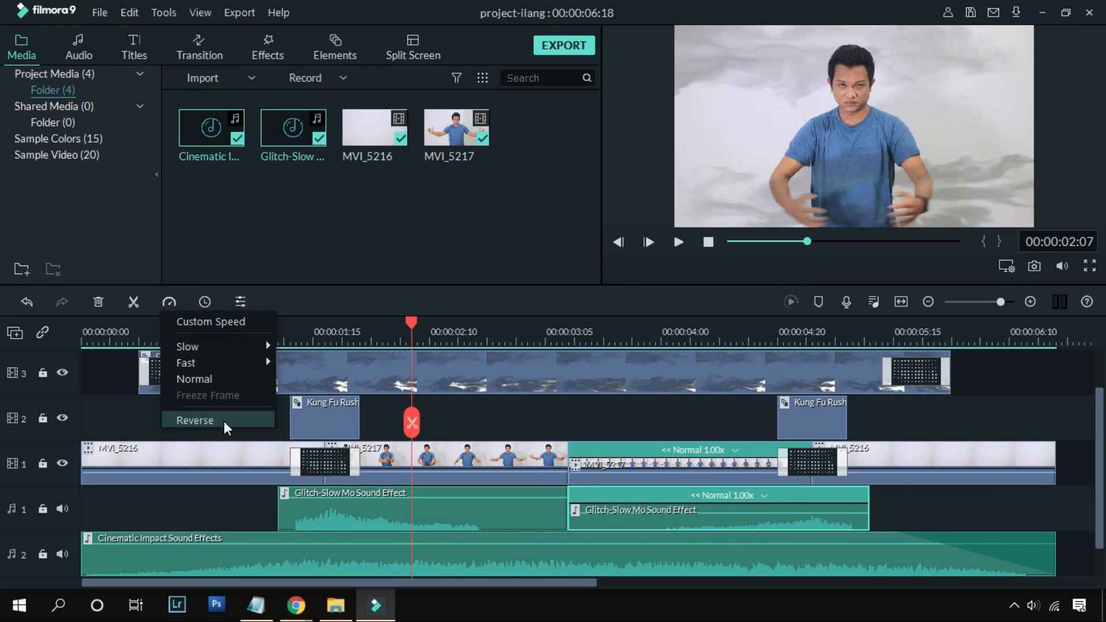
click(699, 530)
Step: Compare the Glitch-Slow Mo Sound Effect clips and examine the fade-out of the Cinematic Impact Sound Effects clip on audio track 2
click(507, 520)
click(648, 517)
click(540, 564)
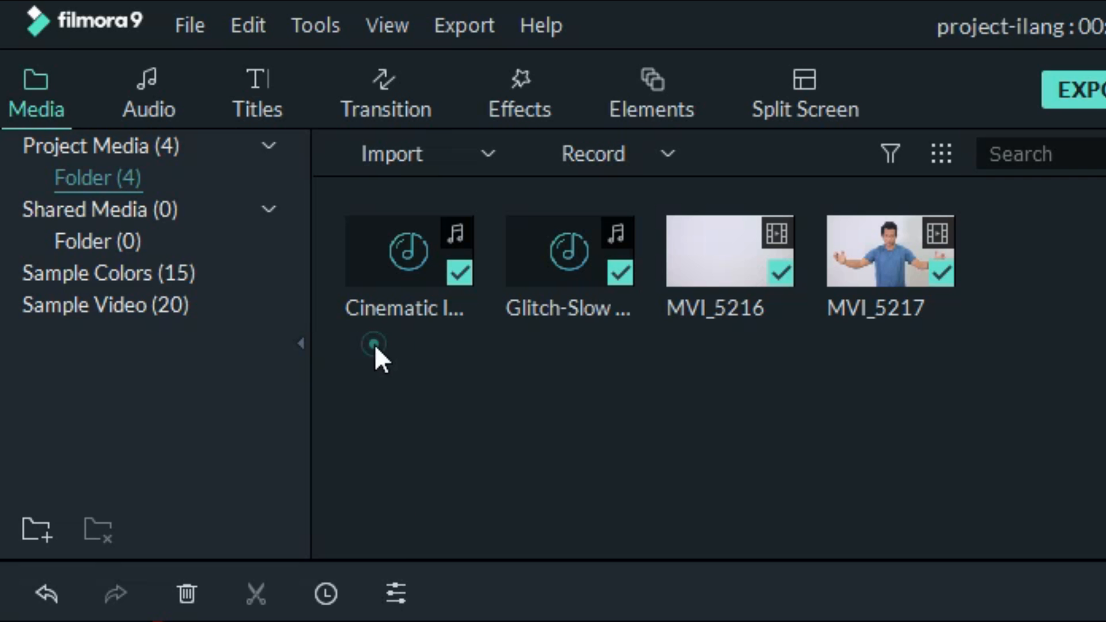
drag(375, 344, 605, 265)
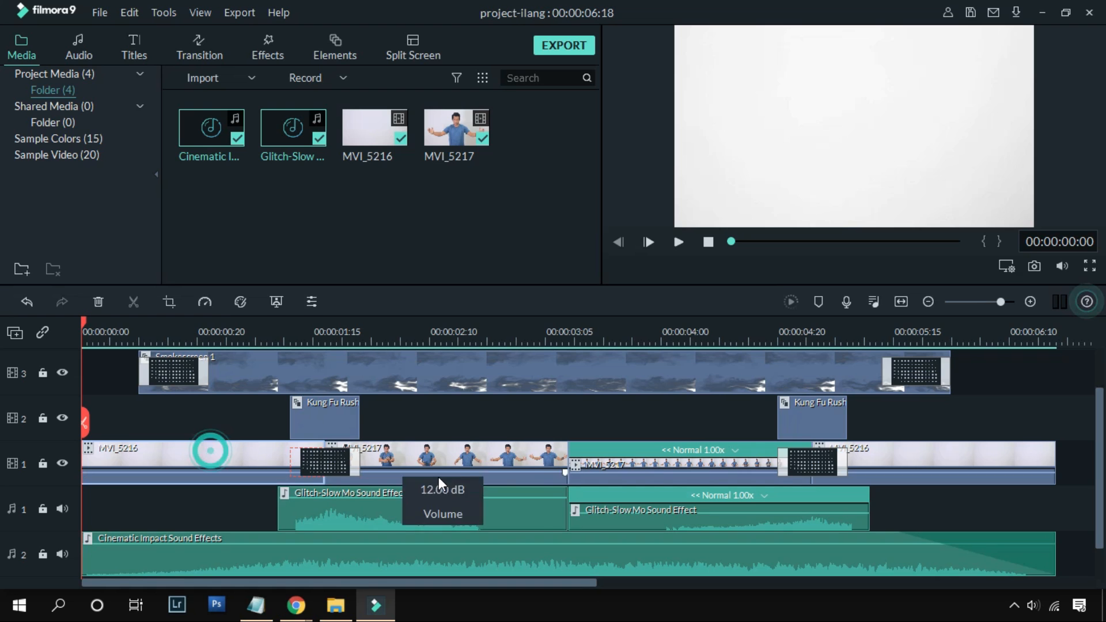
Step: Apply the Star Wars 3D LUT to the forward-playing MVI_5217 clip on video track 1
click(901, 457)
click(416, 329)
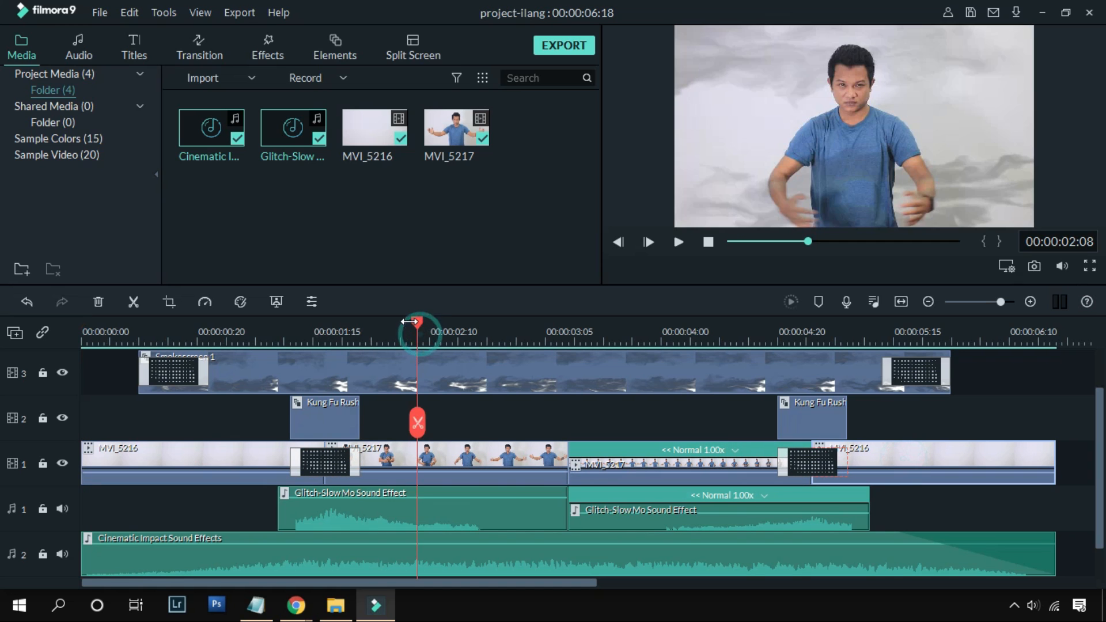
click(469, 333)
click(413, 336)
double_click(461, 458)
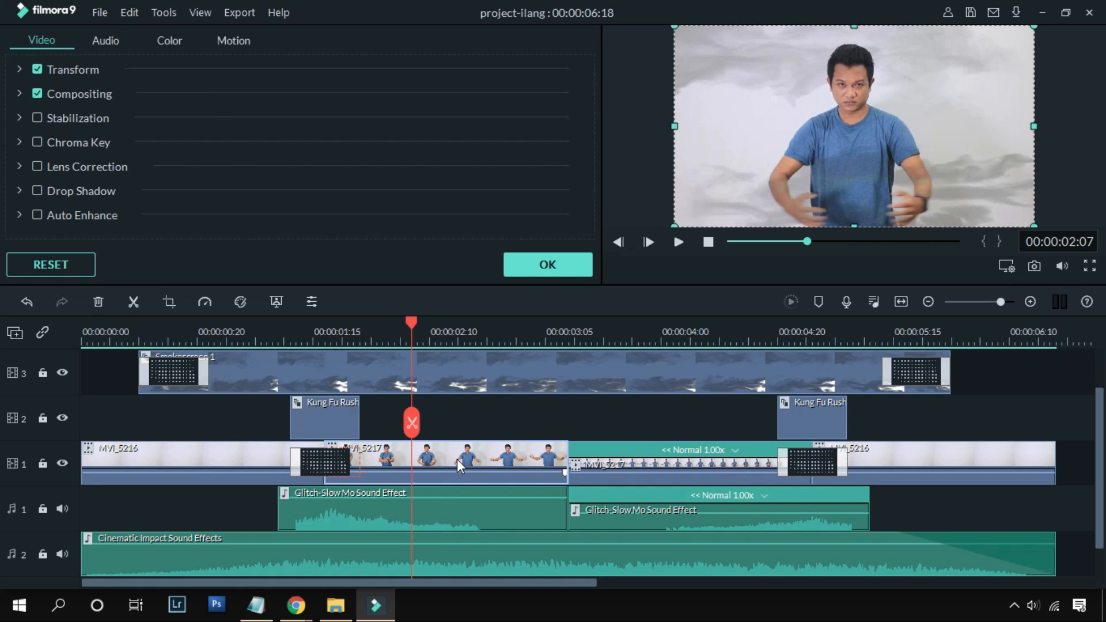
click(170, 41)
scroll(548, 193, down, 10)
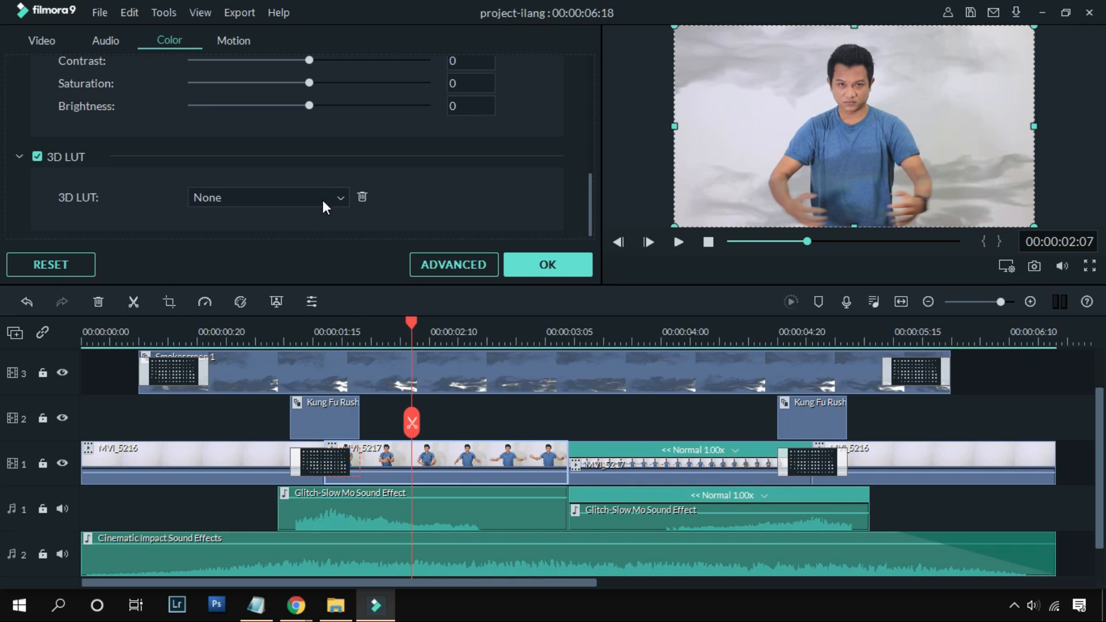
click(323, 201)
scroll(278, 275, down, 3)
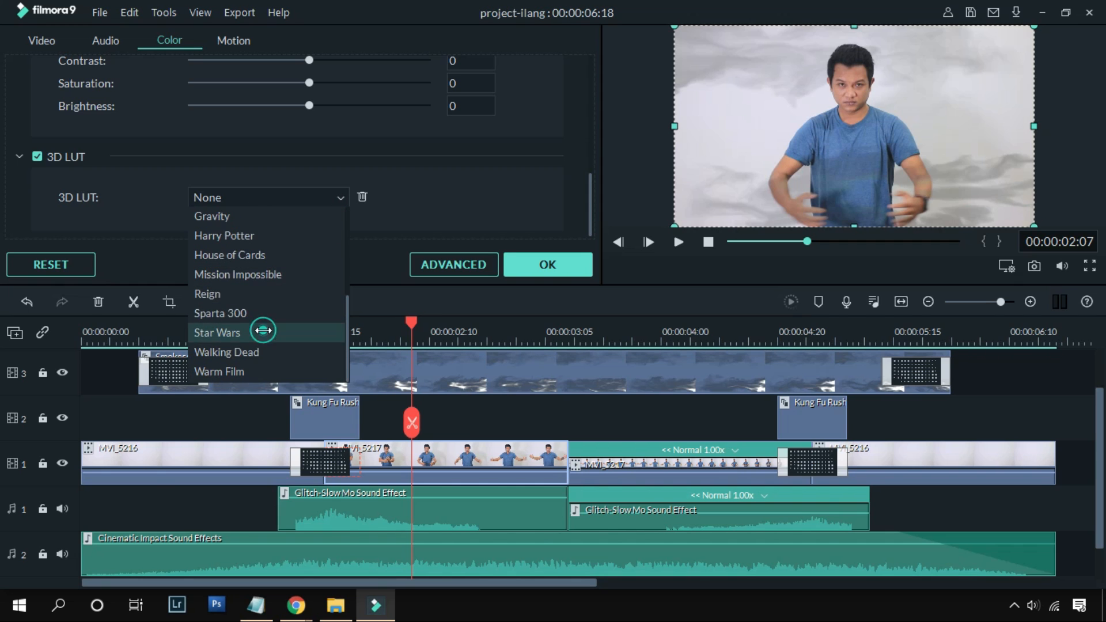
click(263, 330)
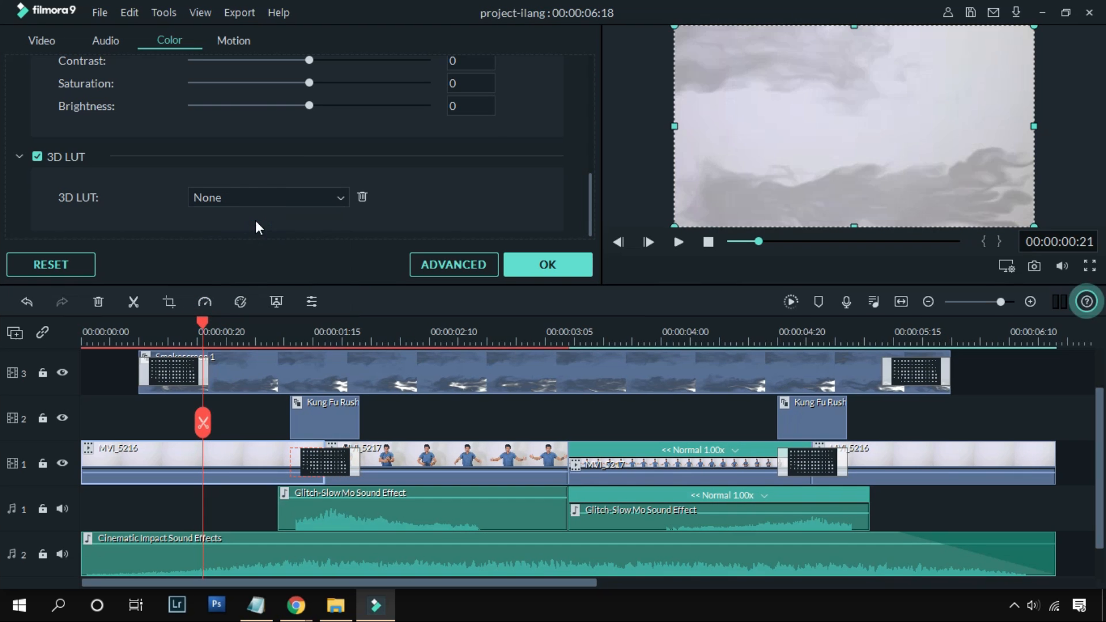
Step: Apply the Star Wars 3D LUT to the opening MVI_5216 clip
click(259, 197)
scroll(238, 306, down, 3)
click(216, 333)
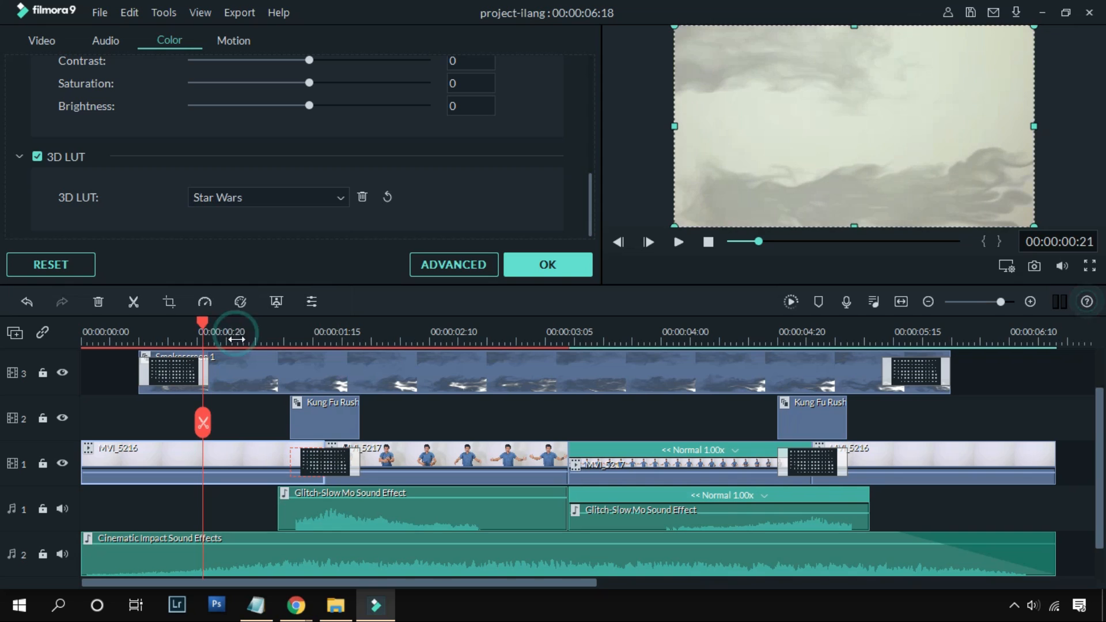
Step: Apply the Star Wars 3D LUT to the reversed MVI_5217 clip
drag(217, 333, 638, 337)
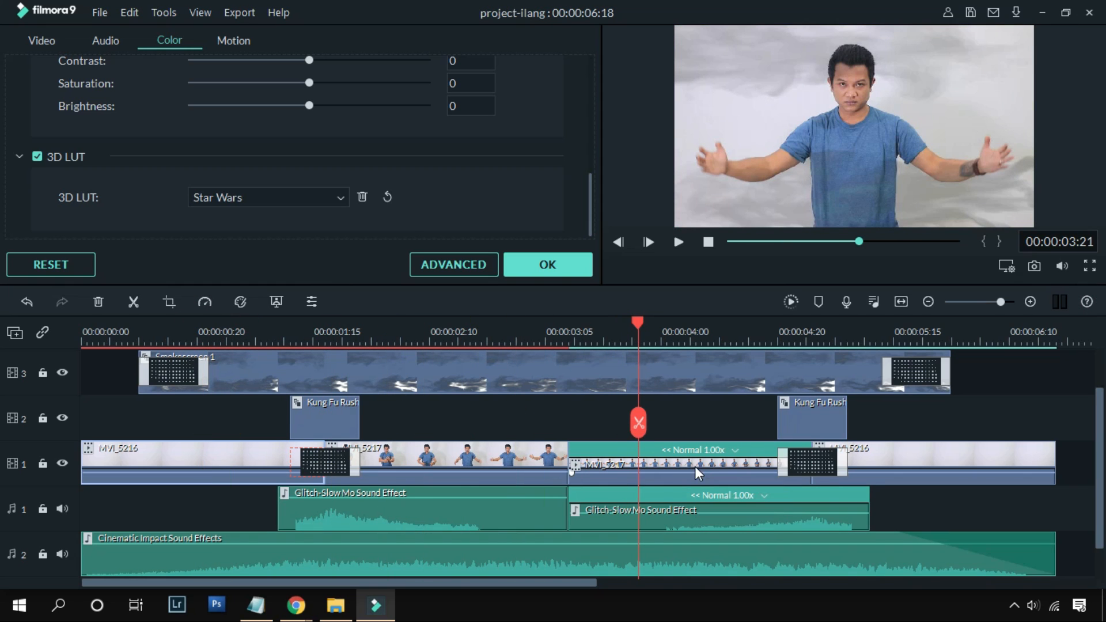
click(685, 471)
click(323, 197)
scroll(265, 332, down, 1)
scroll(265, 332, down, 2)
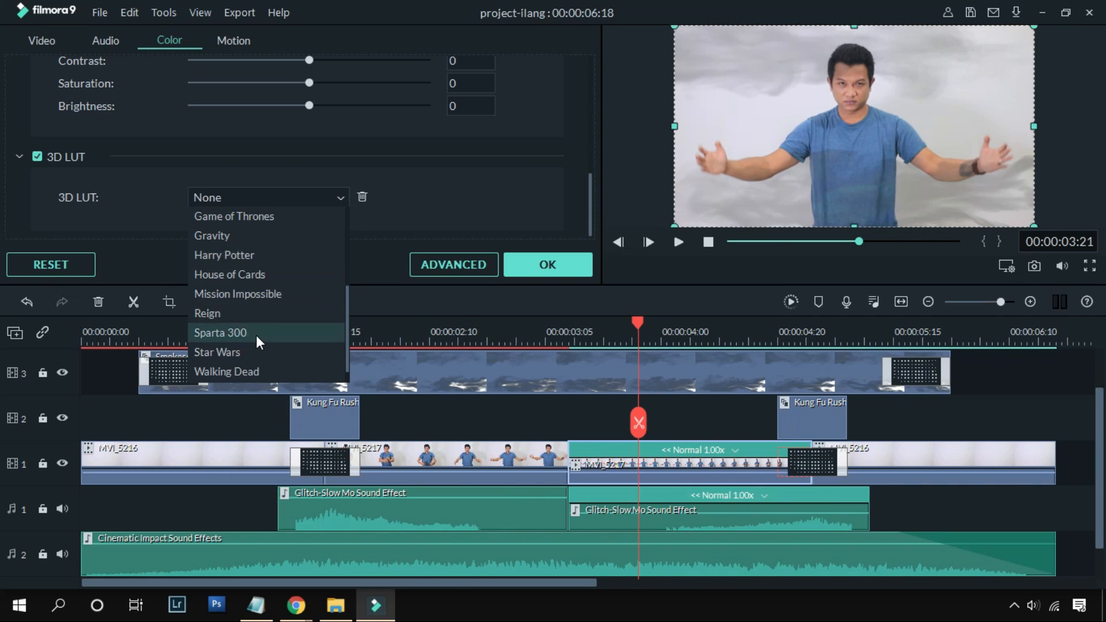
click(253, 350)
Step: Apply the Star Wars 3D LUT to the closing MVI_5216 clip
click(904, 461)
click(320, 199)
scroll(306, 249, down, 3)
click(254, 329)
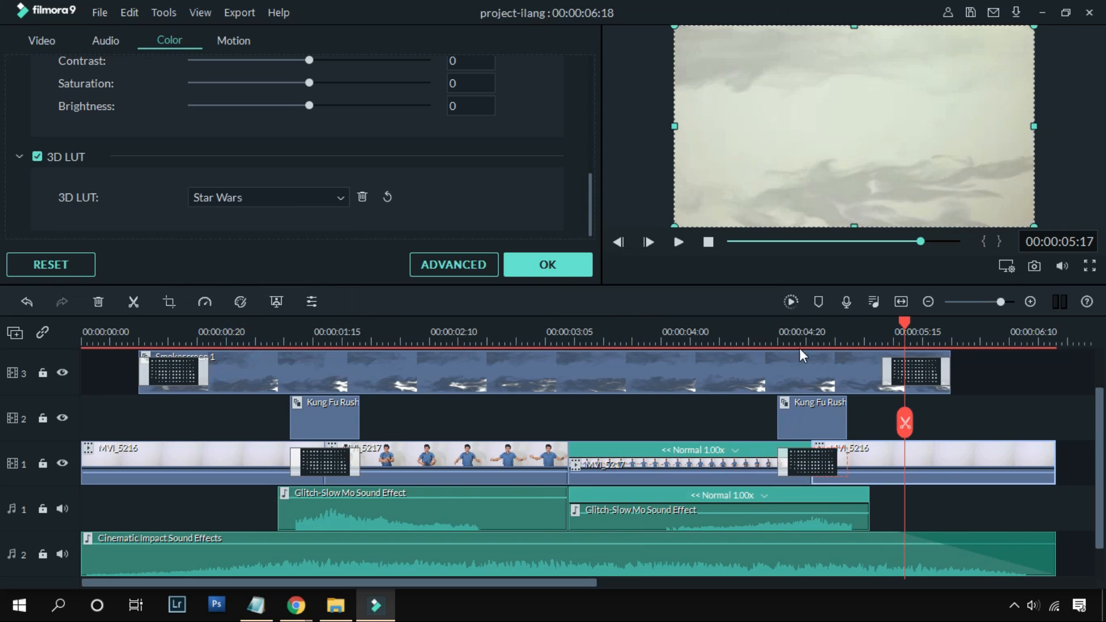
Step: Confirm the colour settings, return the playhead to the start and render the timeline preview
click(664, 337)
click(571, 264)
drag(661, 324, 86, 423)
click(793, 303)
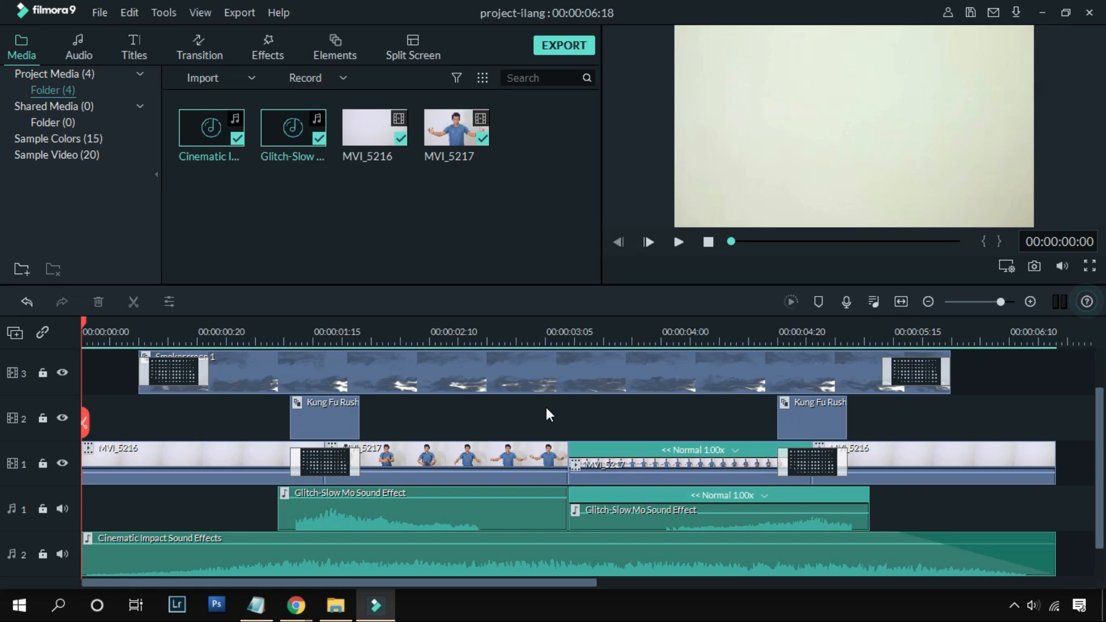
Step: Play the rendered timeline through and replay it from near the start to review the finished effect
key(space)
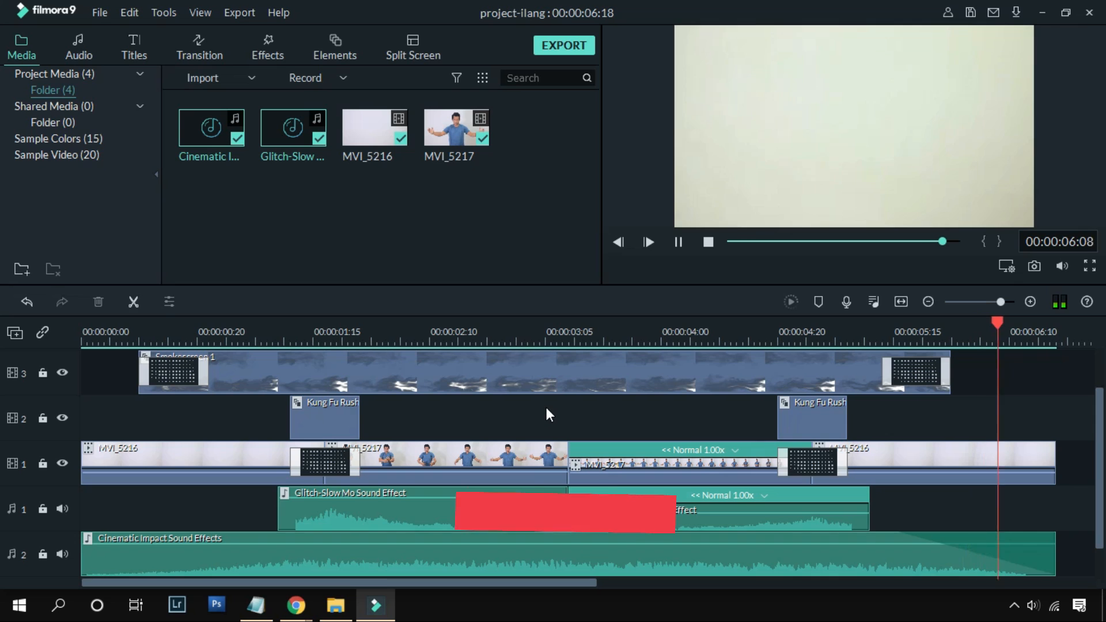
drag(1056, 323, 111, 320)
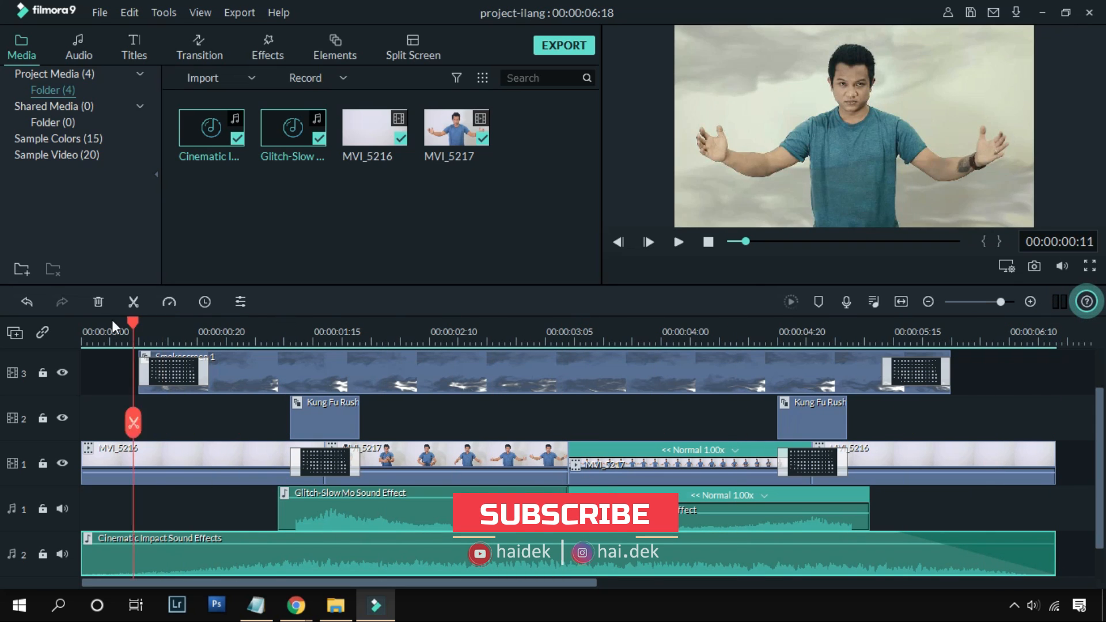
key(space)
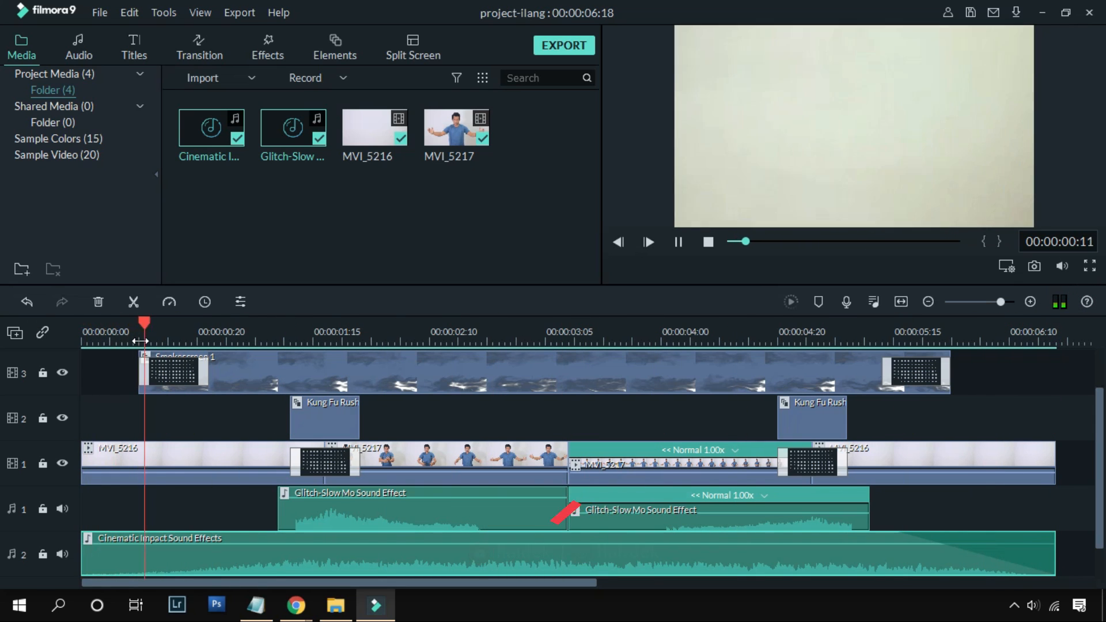